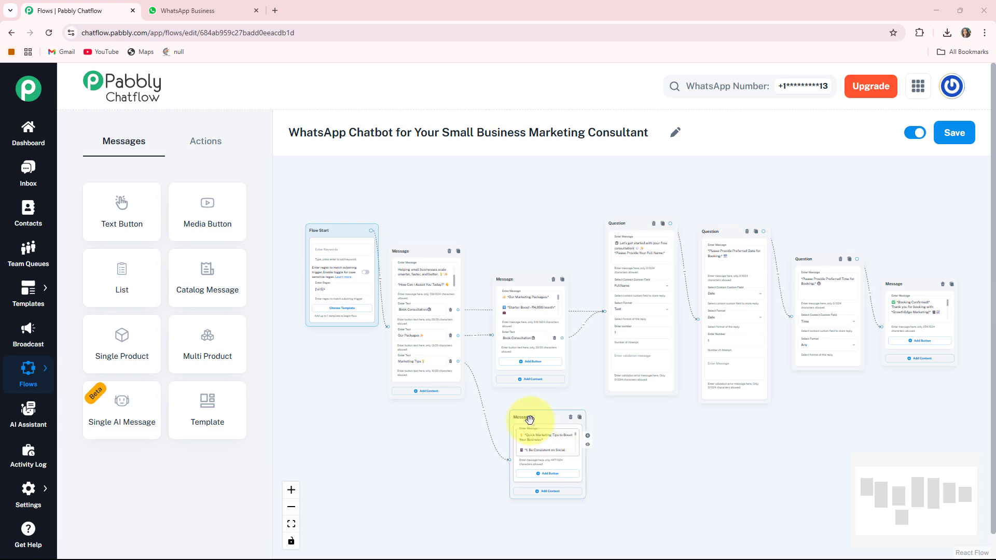
- Switch to the WhatsApp Web tab with the Small Business Market Consultant chat
{"action": "left_click", "coordinate": [186, 12]}
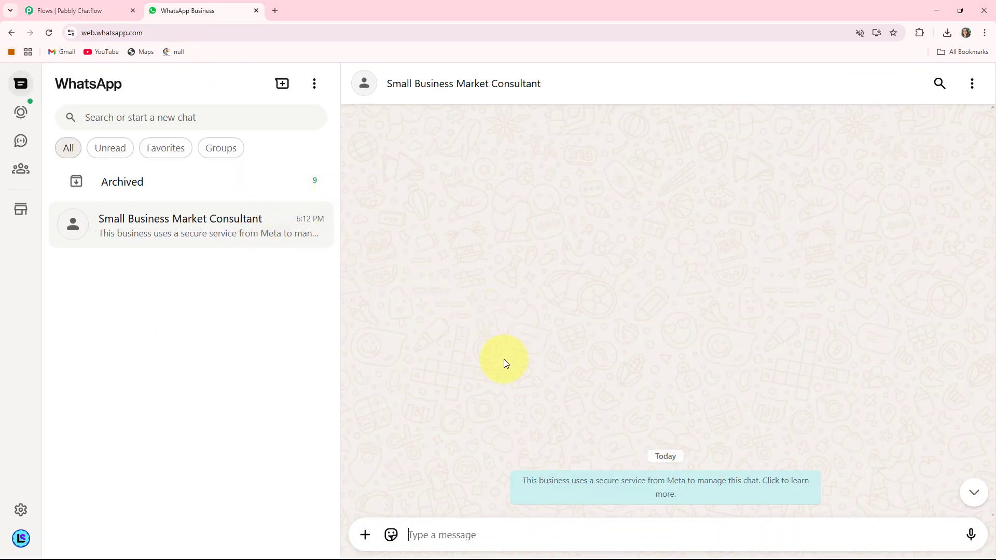
- Send 'Hi' to the chatbot to get the GrowthEdge Marketing welcome options
{"action": "left_click", "coordinate": [452, 527]}
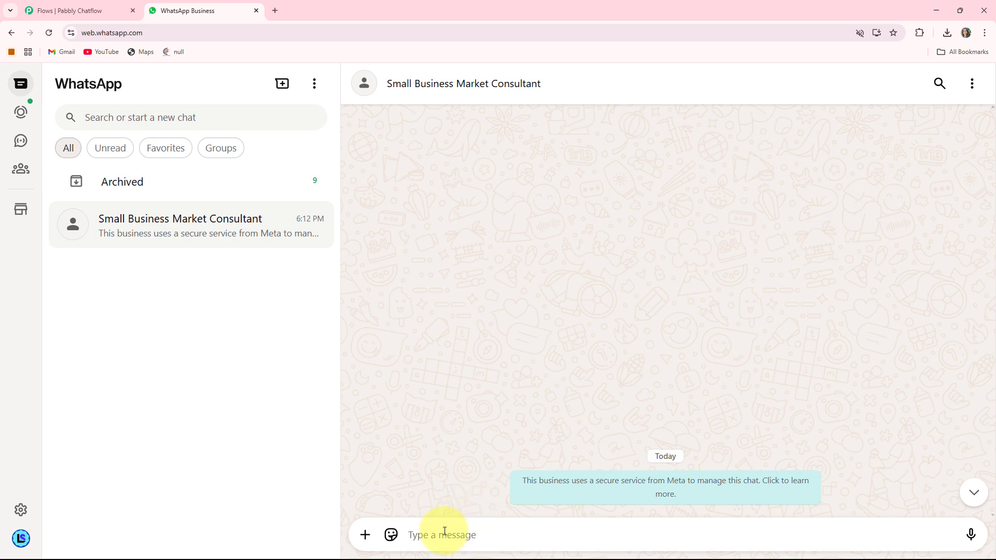
{"action": "type", "text": "Hi"}
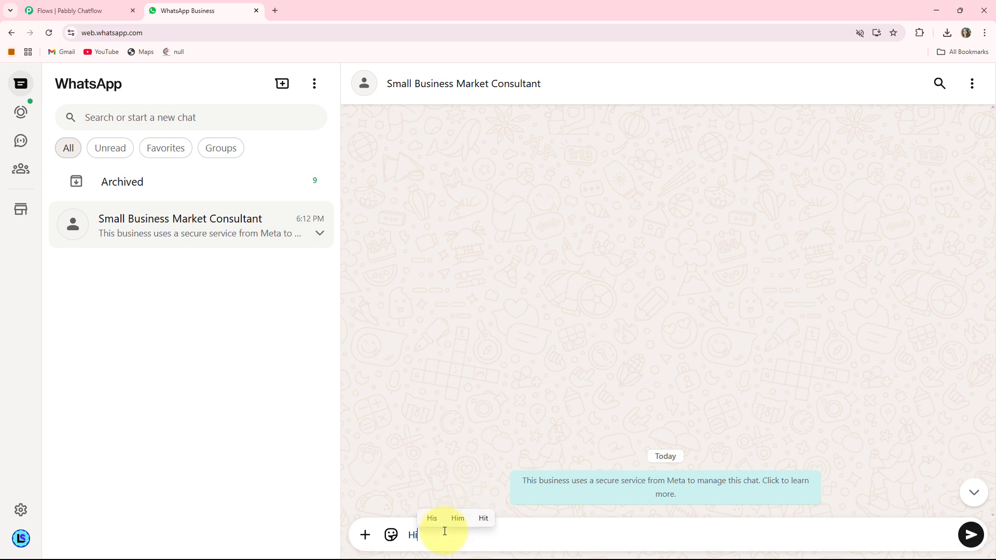
{"action": "key", "text": "Return"}
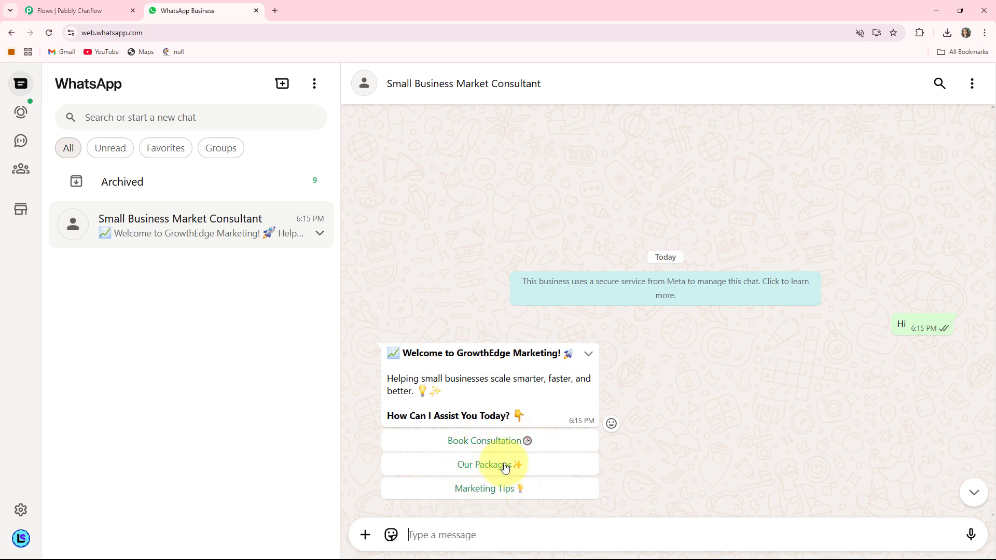
- View Our Packages, then book a consultation with the customer's full name, 13/06/2025 and 02:00 P.M
{"action": "left_click", "coordinate": [480, 466]}
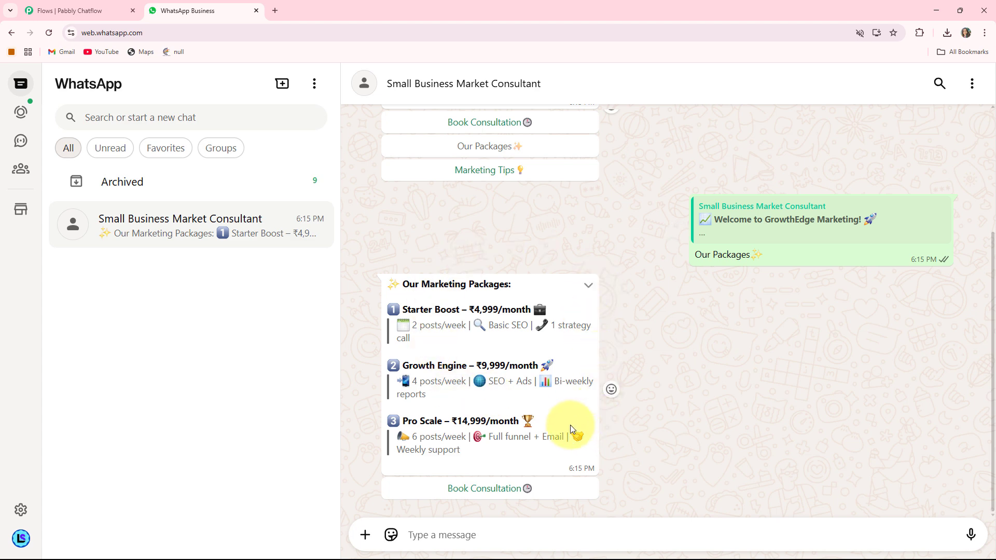
{"action": "left_click", "coordinate": [489, 489]}
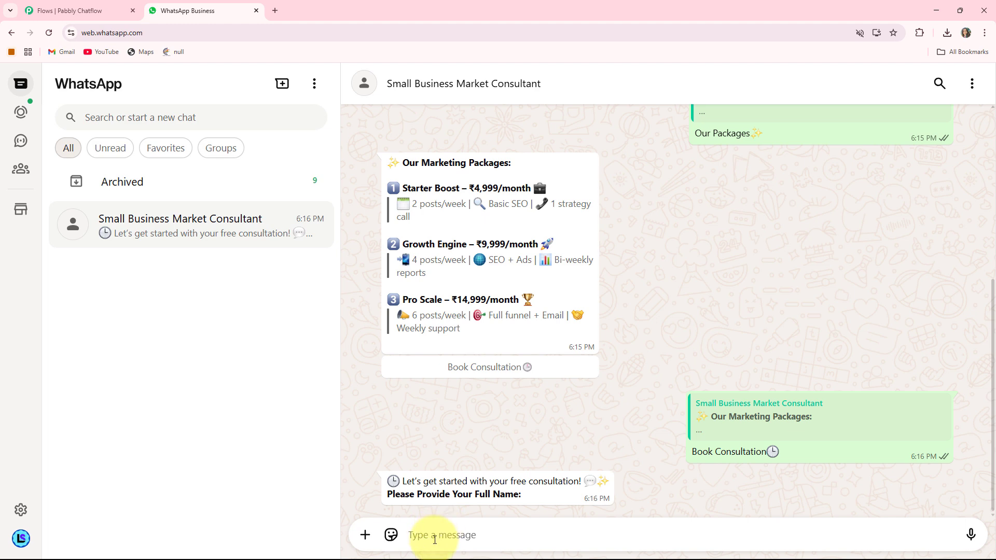
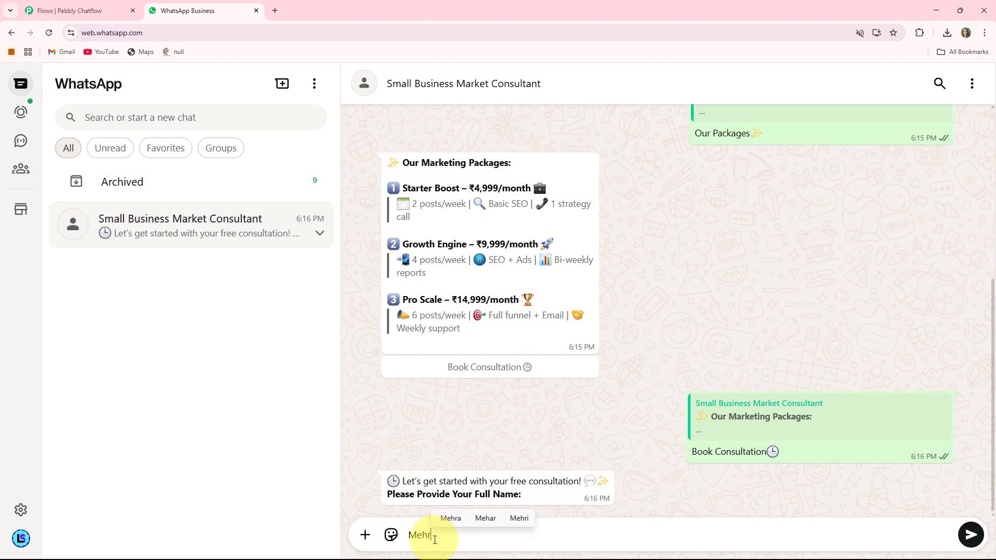
{"action": "key", "text": "Return"}
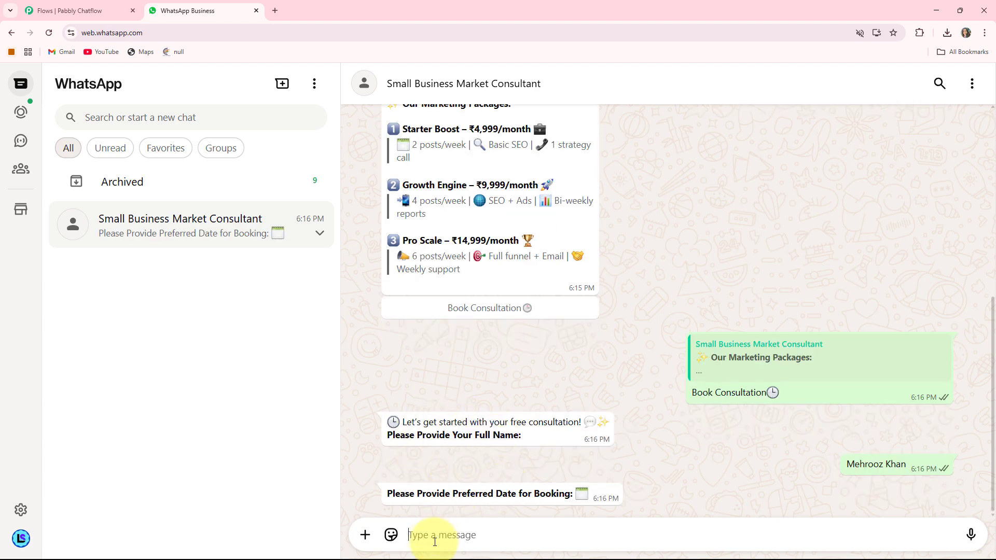
{"action": "type", "text": "1"}
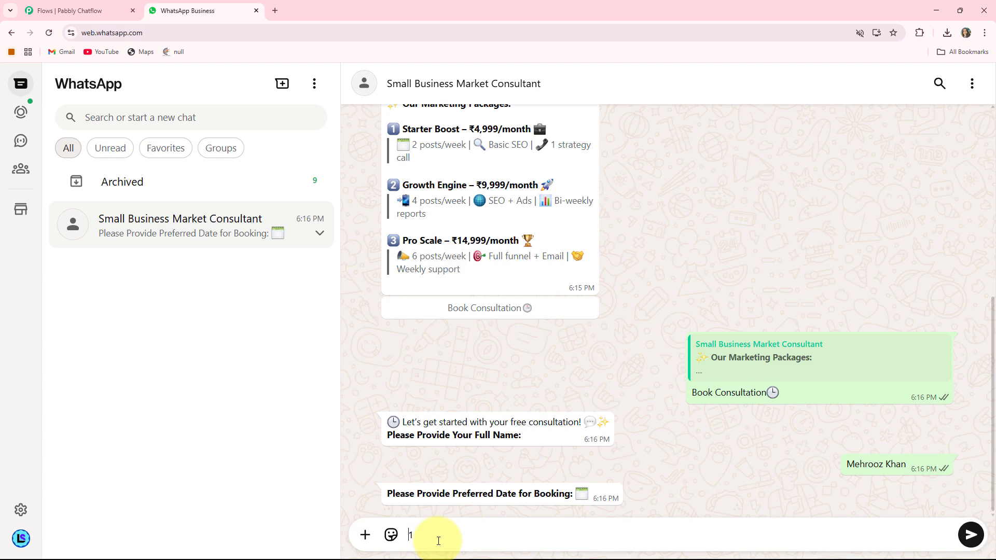
{"action": "type", "text": "3/06/2025"}
{"action": "key", "text": "Return"}
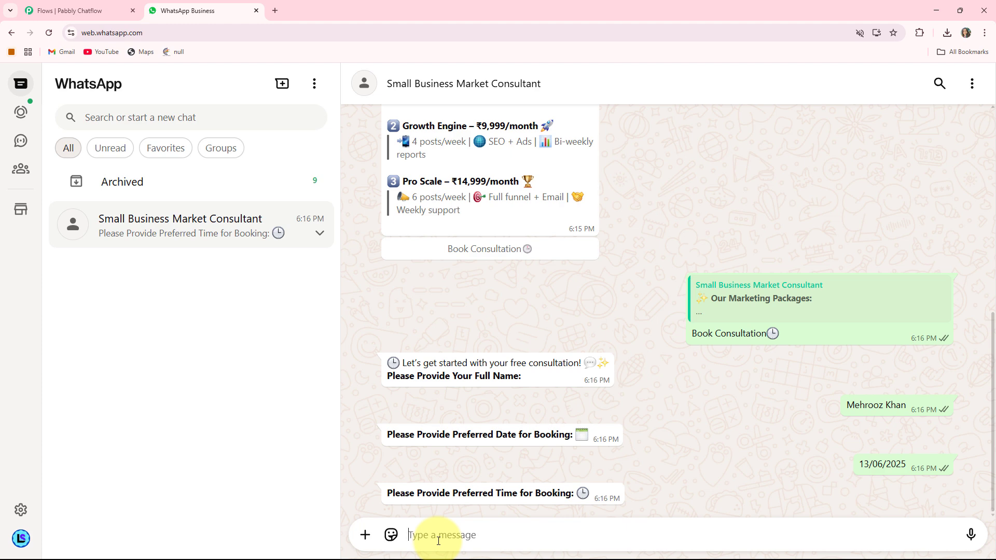
{"action": "type", "text": "02:00 P.M."}
{"action": "key", "text": "Return"}
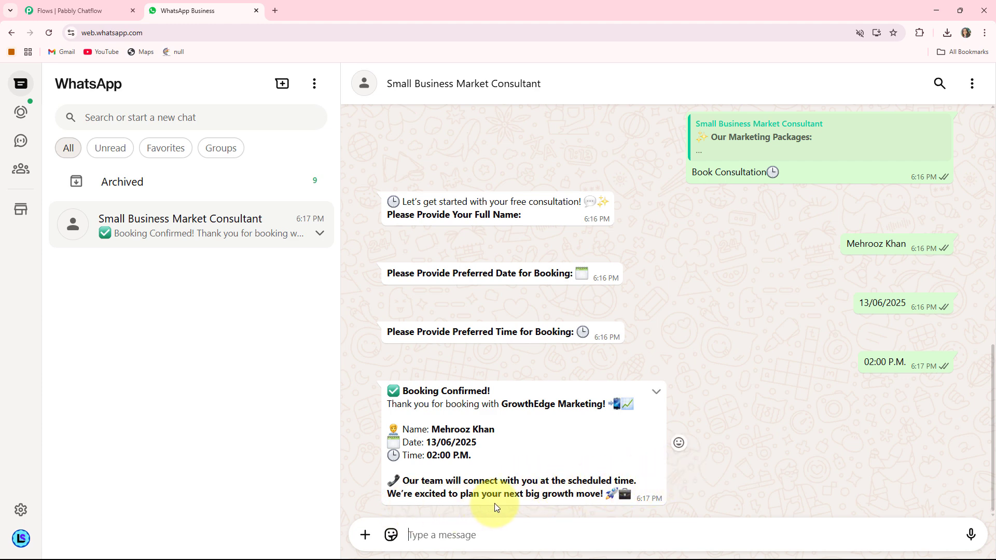
- Request Marketing Tips, read through the five tips, then open a new browser tab
{"action": "scroll", "coordinate": [494, 503], "scroll_direction": "up", "scroll_amount": 10}
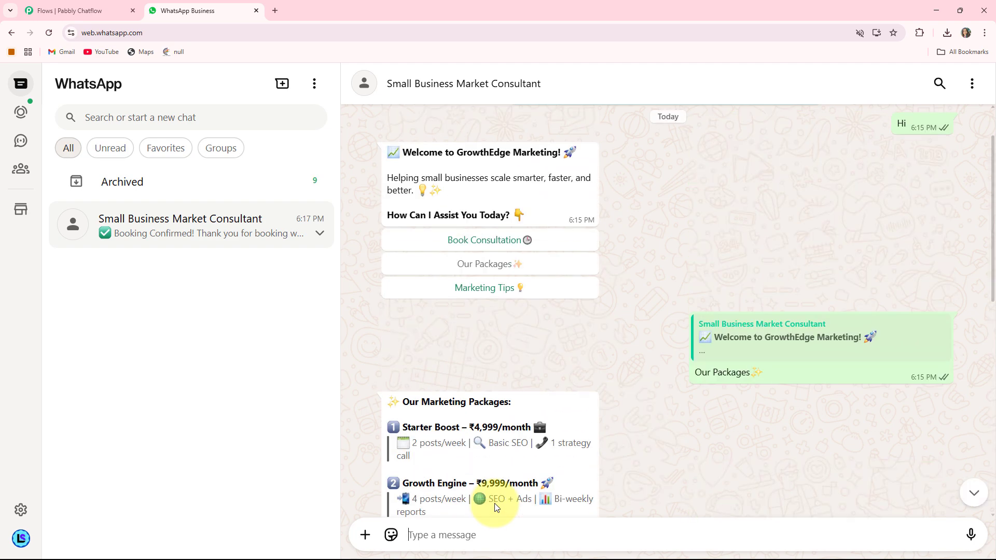
{"action": "left_click", "coordinate": [494, 289]}
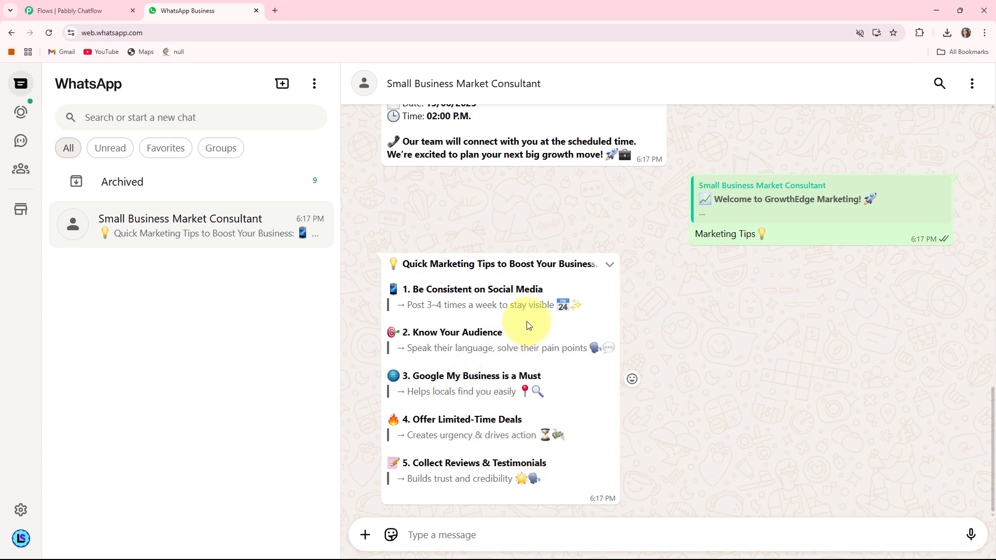
{"action": "scroll", "coordinate": [592, 306], "scroll_direction": "up", "scroll_amount": 1}
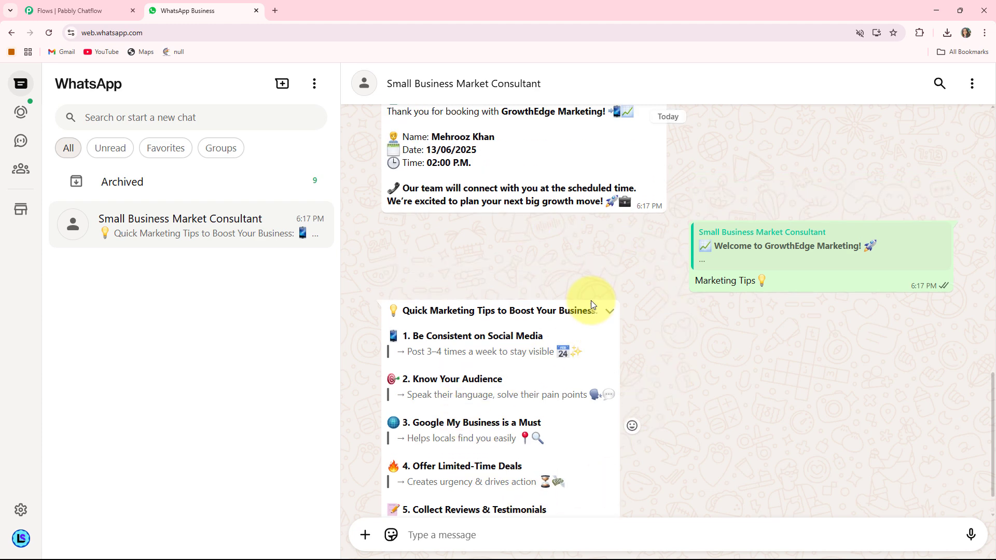
{"action": "scroll", "coordinate": [591, 304], "scroll_direction": "up", "scroll_amount": 2}
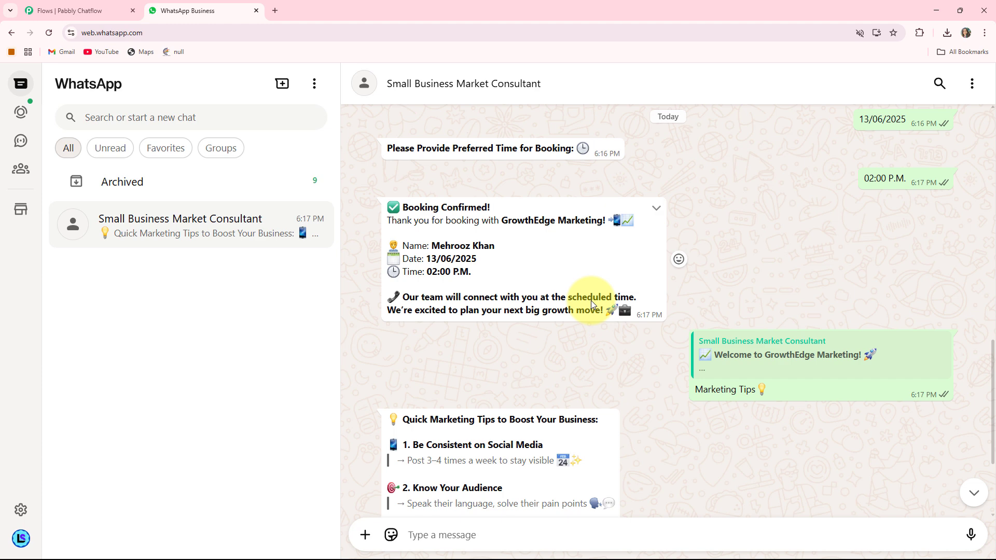
{"action": "scroll", "coordinate": [591, 302], "scroll_direction": "up", "scroll_amount": 3}
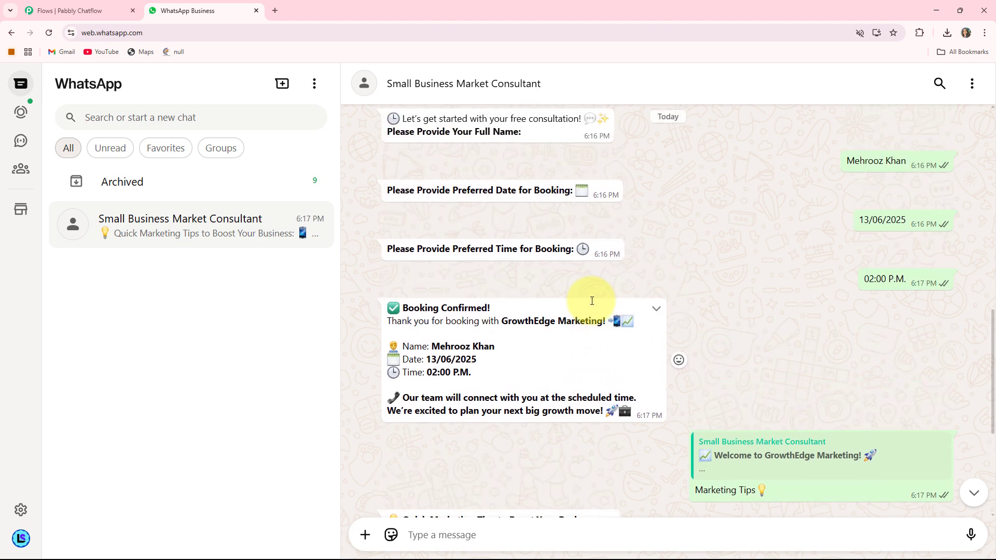
{"action": "scroll", "coordinate": [591, 302], "scroll_direction": "up", "scroll_amount": 4}
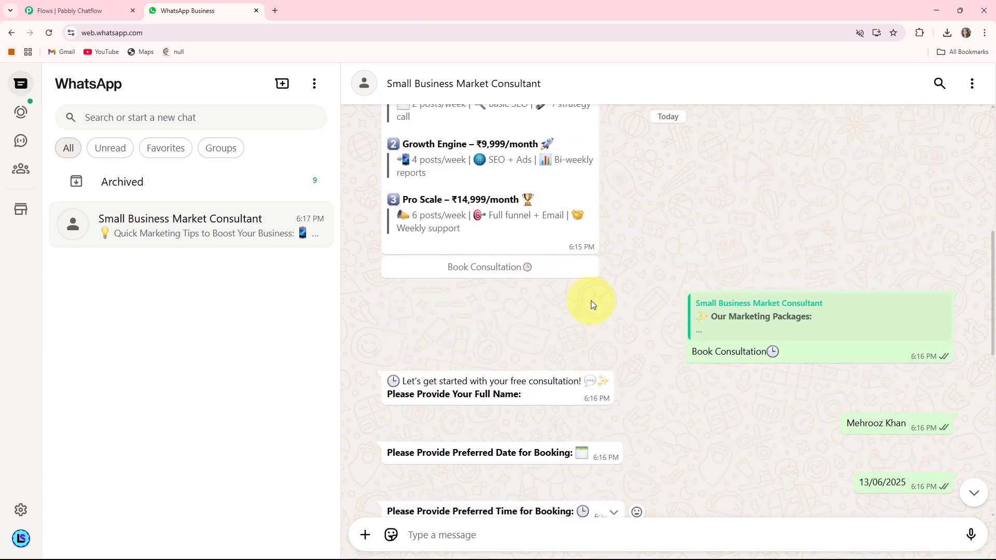
{"action": "scroll", "coordinate": [591, 302], "scroll_direction": "up", "scroll_amount": 4}
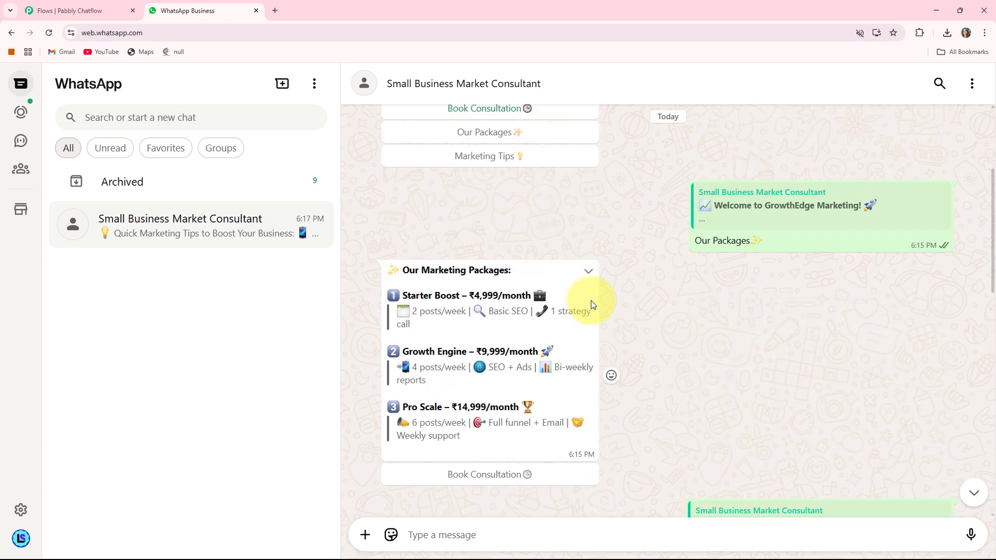
{"action": "scroll", "coordinate": [586, 304], "scroll_direction": "down", "scroll_amount": 2}
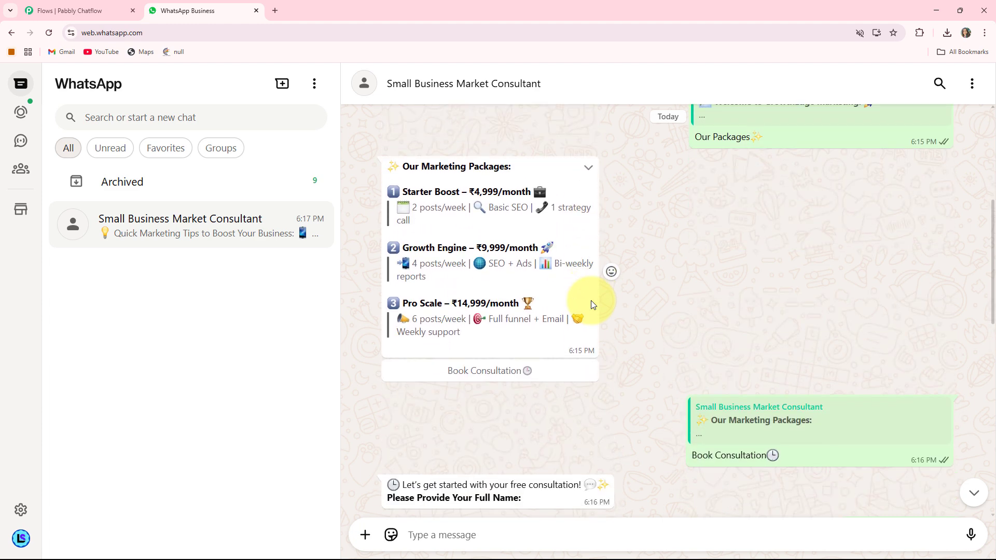
{"action": "scroll", "coordinate": [575, 265], "scroll_direction": "up", "scroll_amount": 1}
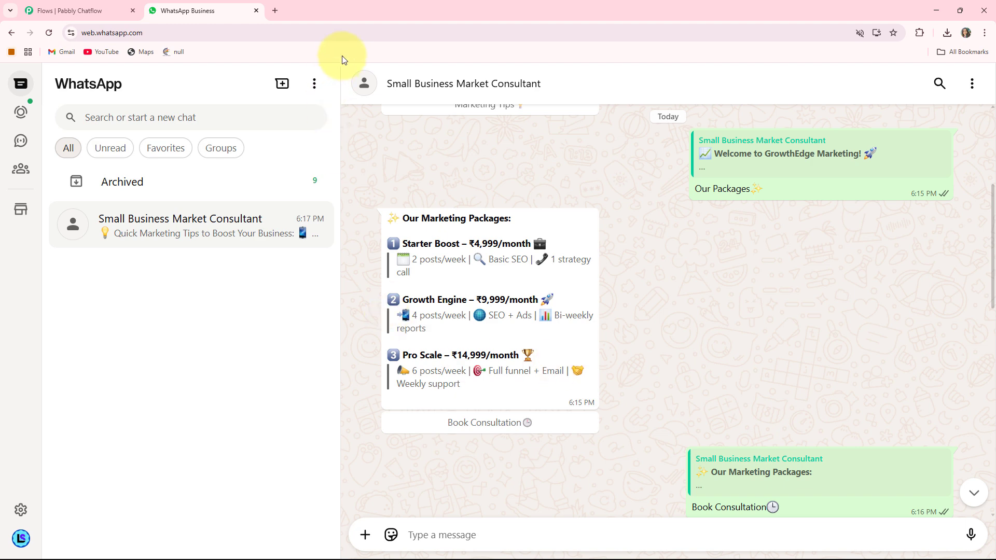
{"action": "left_click", "coordinate": [275, 11]}
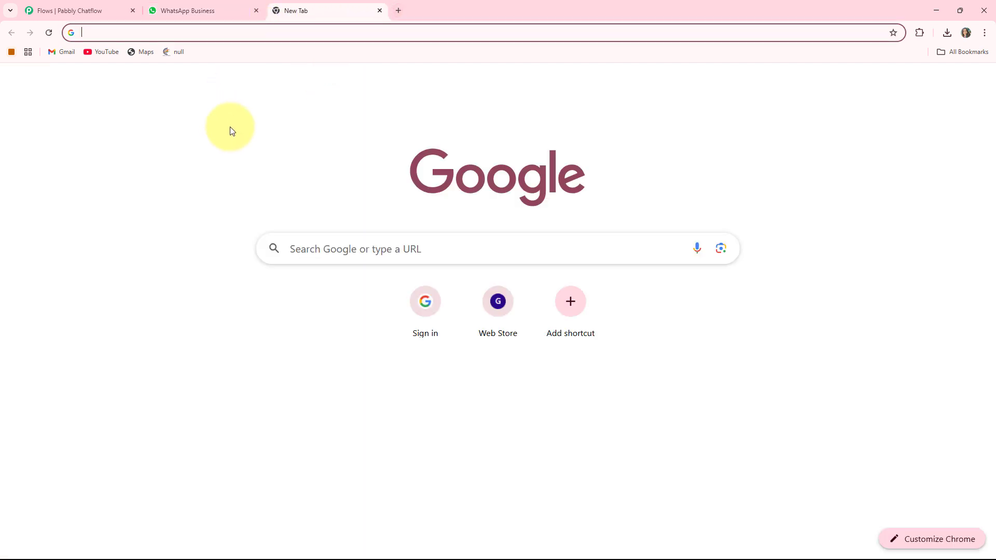
- Load pabbly.com/chatflow in the new tab
{"action": "left_click", "coordinate": [206, 34]}
{"action": "type", "text": "pabb"}
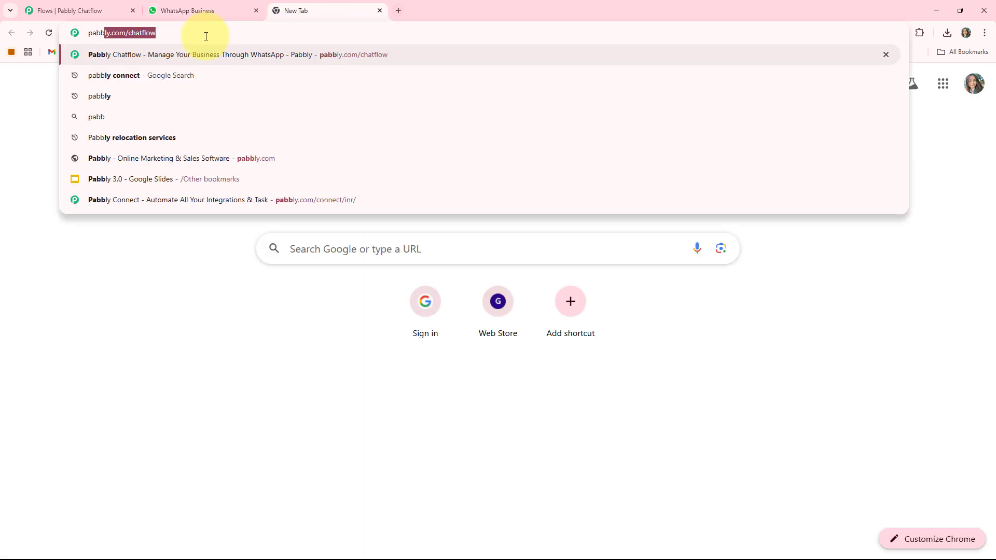
{"action": "type", "text": "ly.com/chatflow"}
{"action": "key", "text": "Return"}
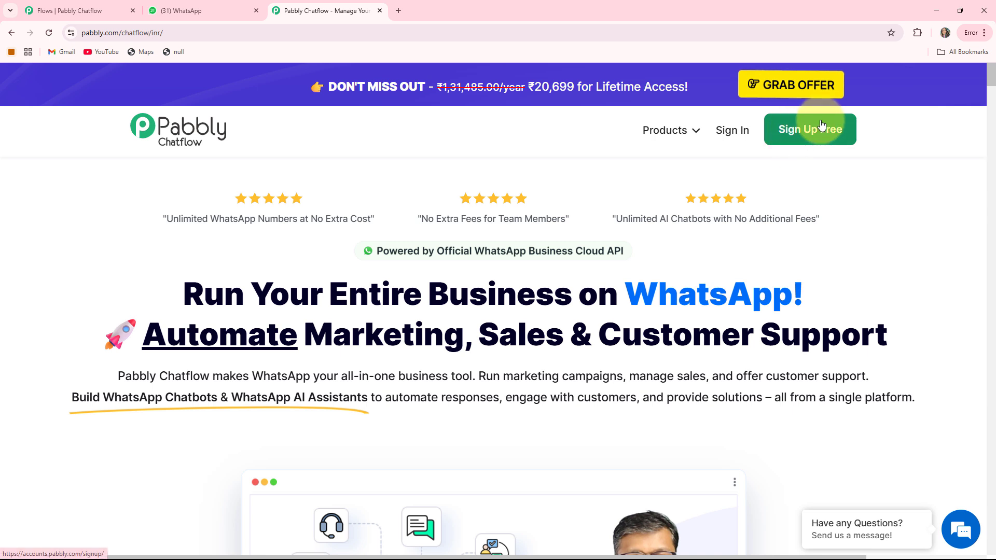
- Sign in and launch Pabbly Chatflow from the All Pabbly Apps page
{"action": "left_click", "coordinate": [733, 133]}
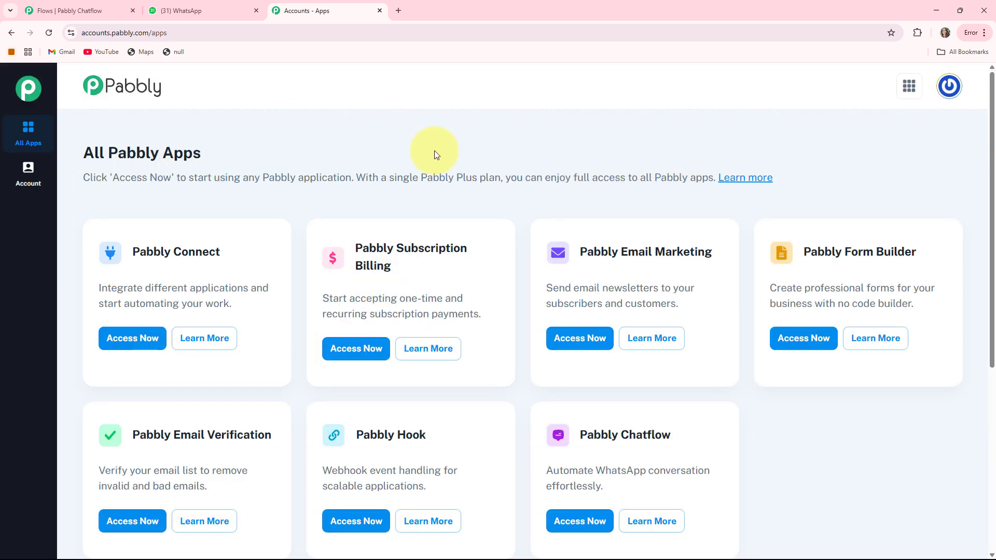
{"action": "scroll", "coordinate": [618, 371], "scroll_direction": "down", "scroll_amount": 1}
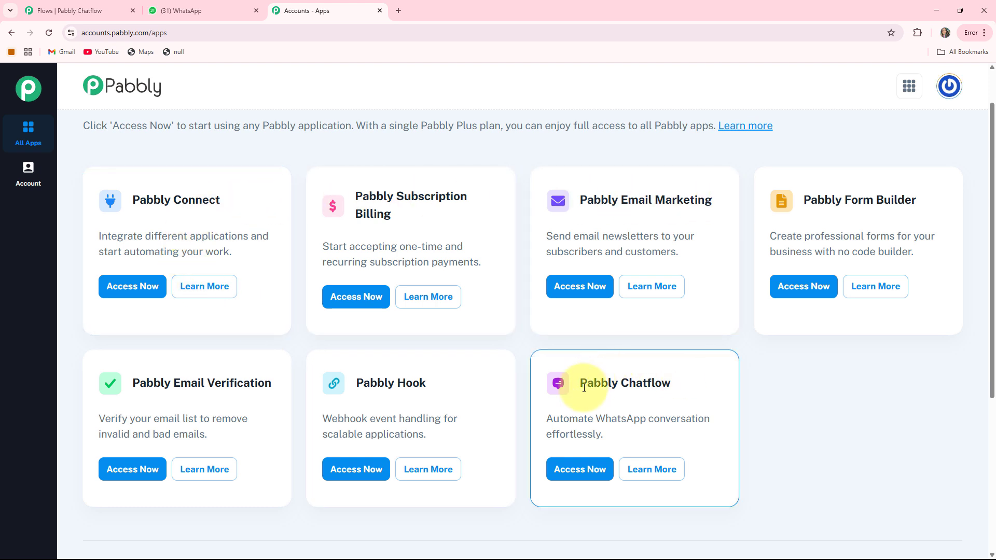
{"action": "left_click_drag", "start_coordinate": [582, 386], "coordinate": [705, 383]}
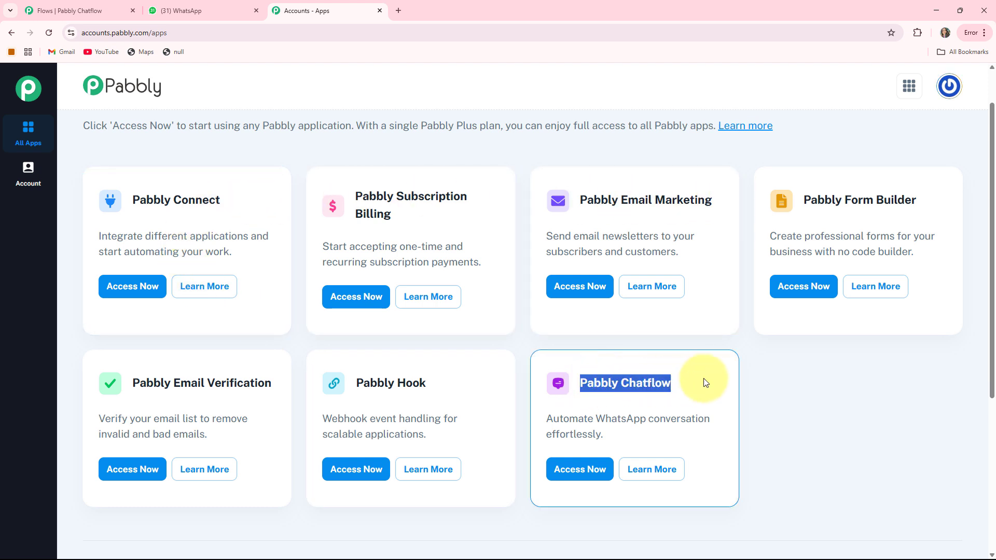
{"action": "left_click", "coordinate": [568, 469]}
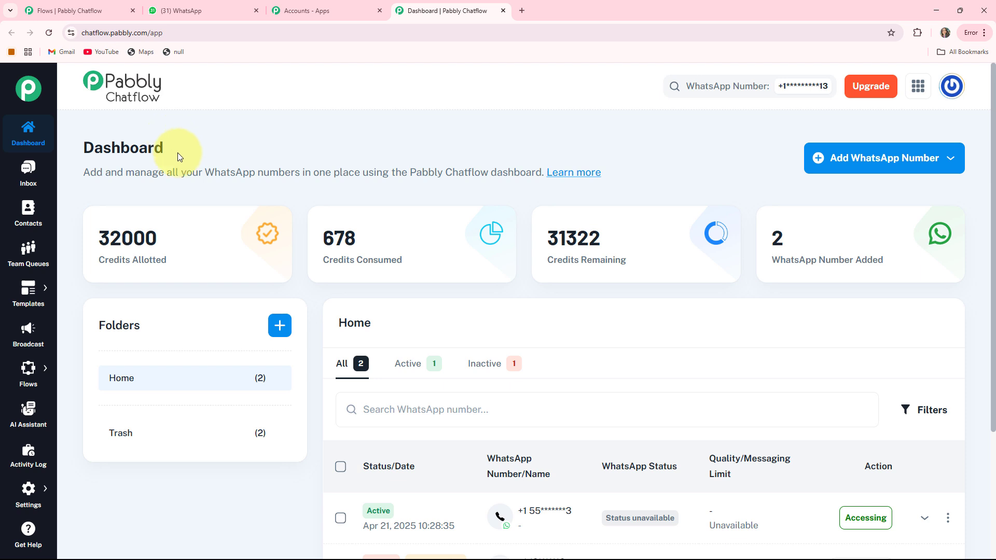
- Review the allotted, consumed and remaining credits, then expand the Add WhatsApp Number options
{"action": "left_click_drag", "start_coordinate": [97, 260], "coordinate": [389, 255]}
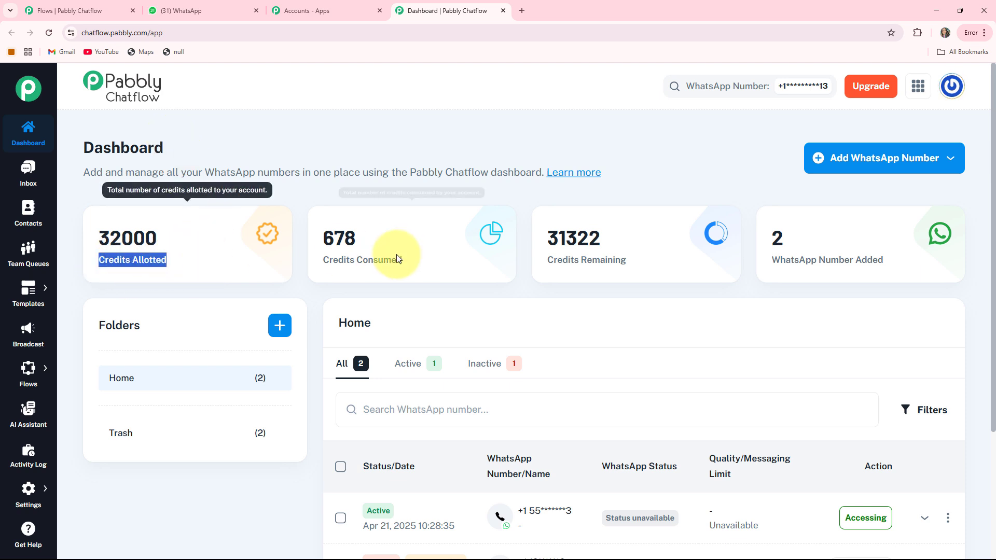
{"action": "left_click_drag", "start_coordinate": [323, 259], "coordinate": [438, 259]}
{"action": "left_click_drag", "start_coordinate": [545, 260], "coordinate": [628, 259]}
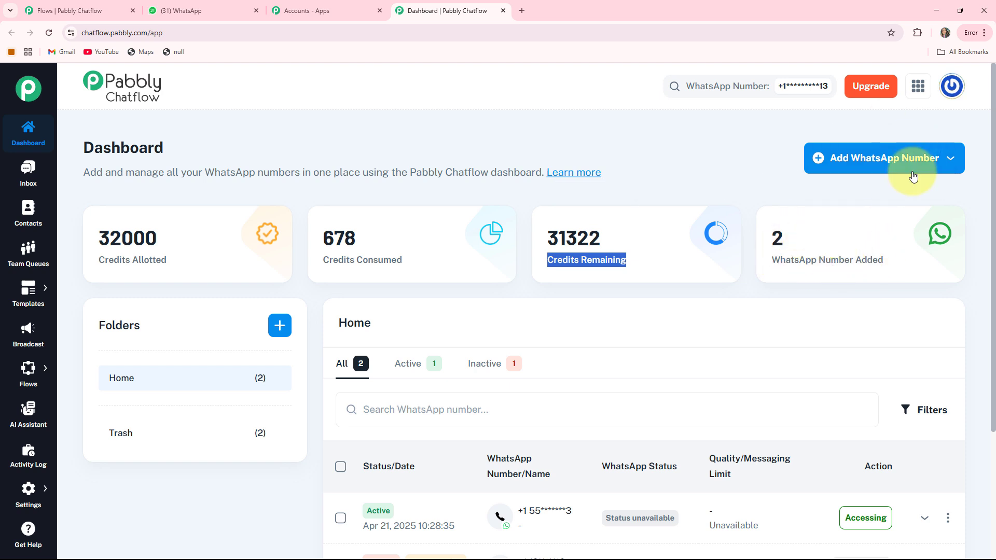
{"action": "left_click", "coordinate": [874, 159]}
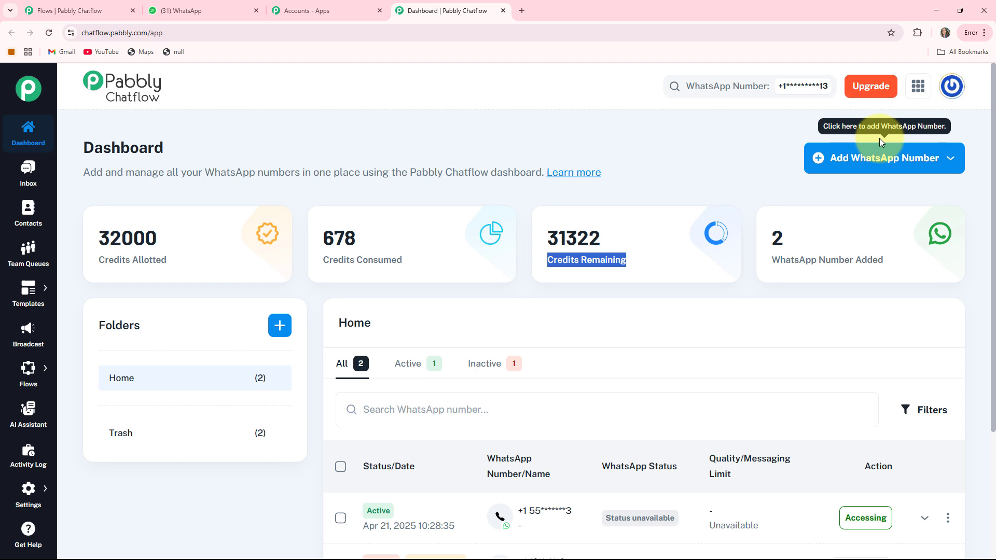
{"action": "left_click", "coordinate": [916, 162]}
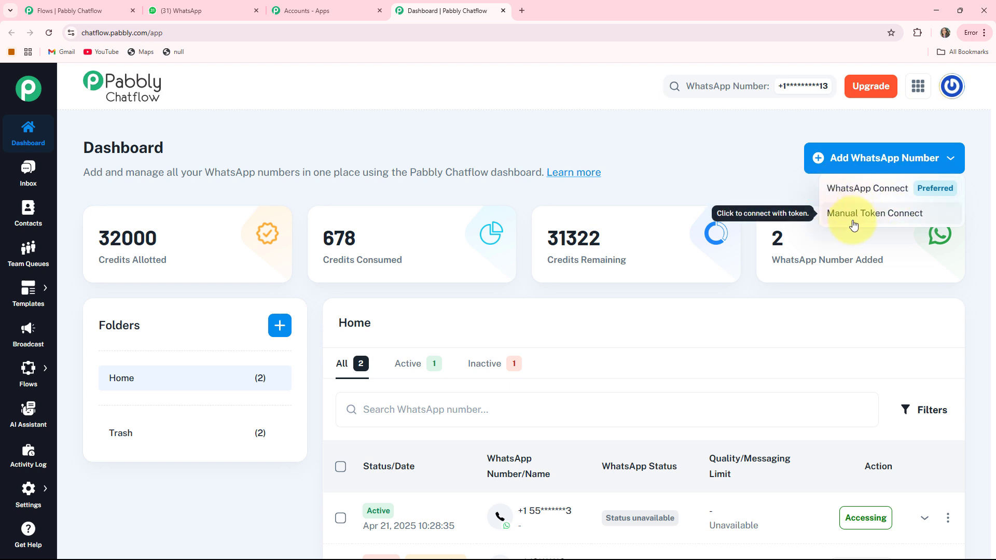
- Preview the Manual Token Connect form, close it, and scroll the dashboard
{"action": "left_click", "coordinate": [875, 219]}
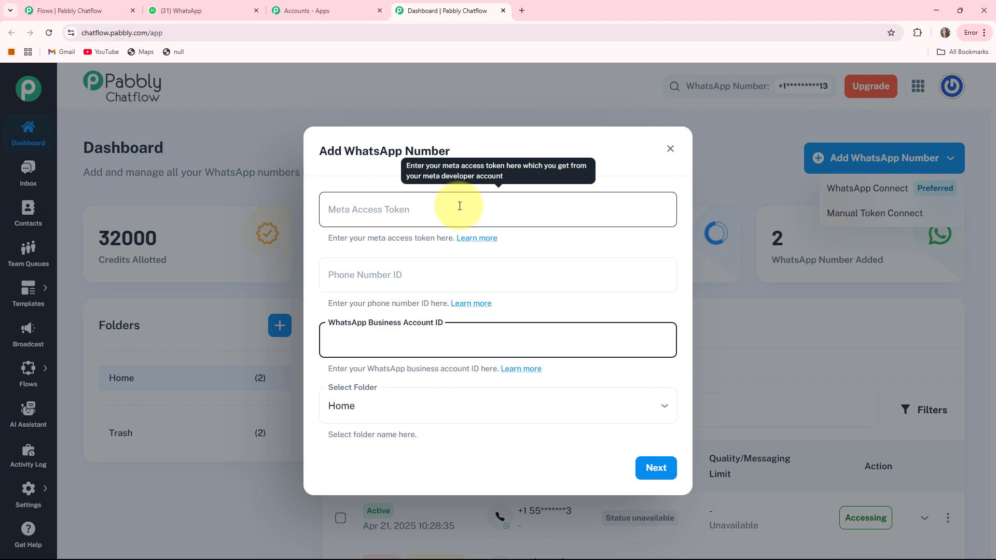
{"action": "key", "text": "Escape"}
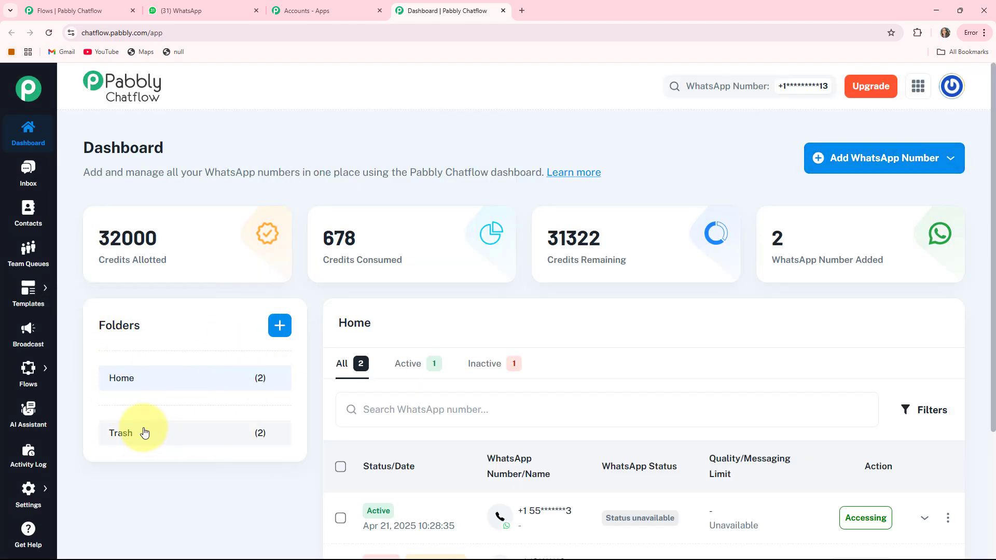
{"action": "scroll", "coordinate": [729, 260], "scroll_direction": "down", "scroll_amount": 3}
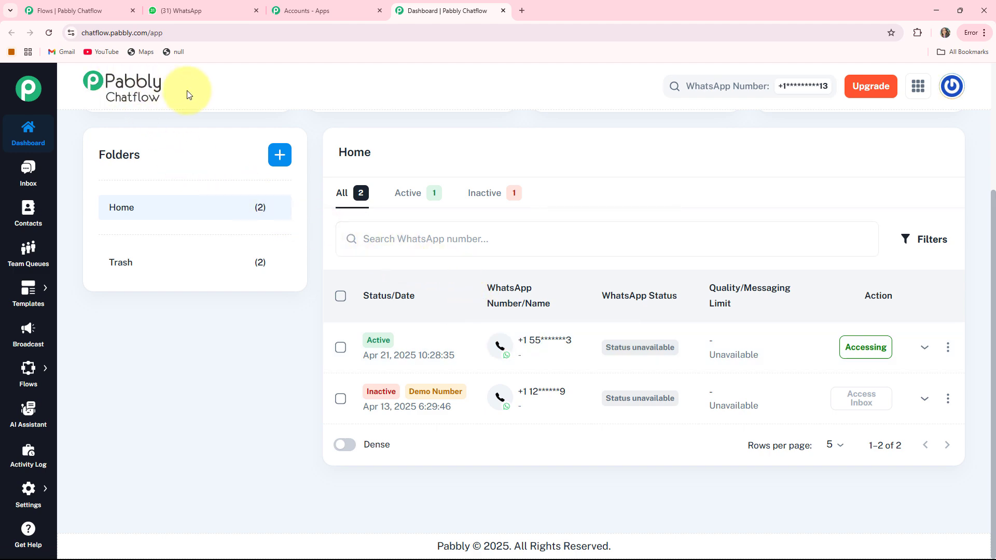
{"action": "scroll", "coordinate": [187, 95], "scroll_direction": "up", "scroll_amount": 2}
- Open the Inbox, view the 'test' chat, then go to Contacts
{"action": "left_click", "coordinate": [26, 171]}
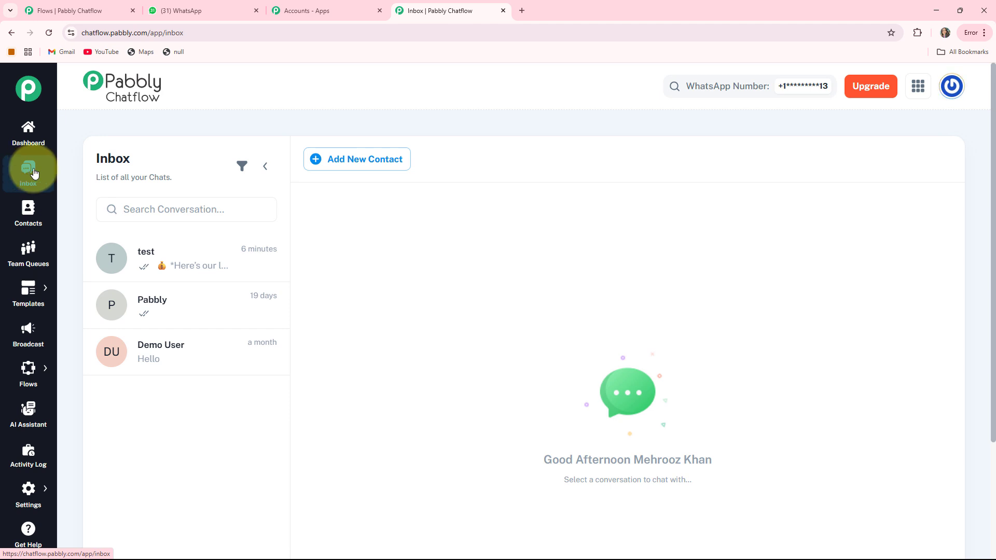
{"action": "left_click", "coordinate": [164, 268]}
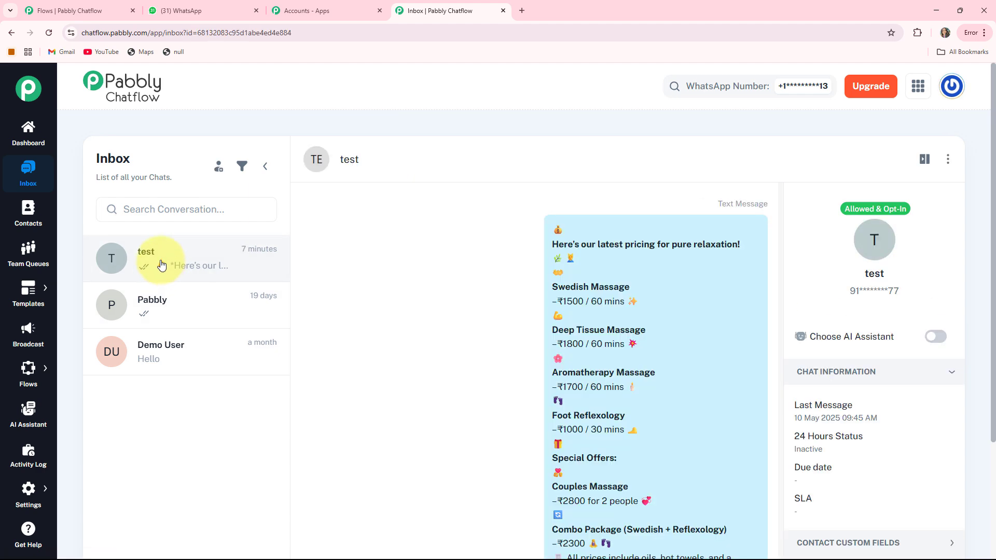
{"action": "left_click", "coordinate": [29, 222]}
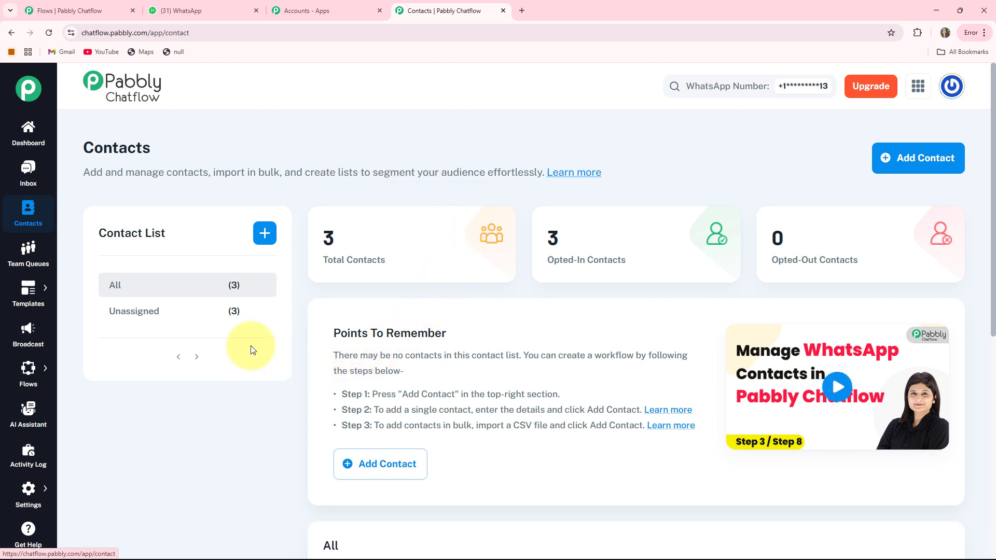
- Visit Team Queues and the Templates List, then open the Broadcast page
{"action": "left_click", "coordinate": [29, 261]}
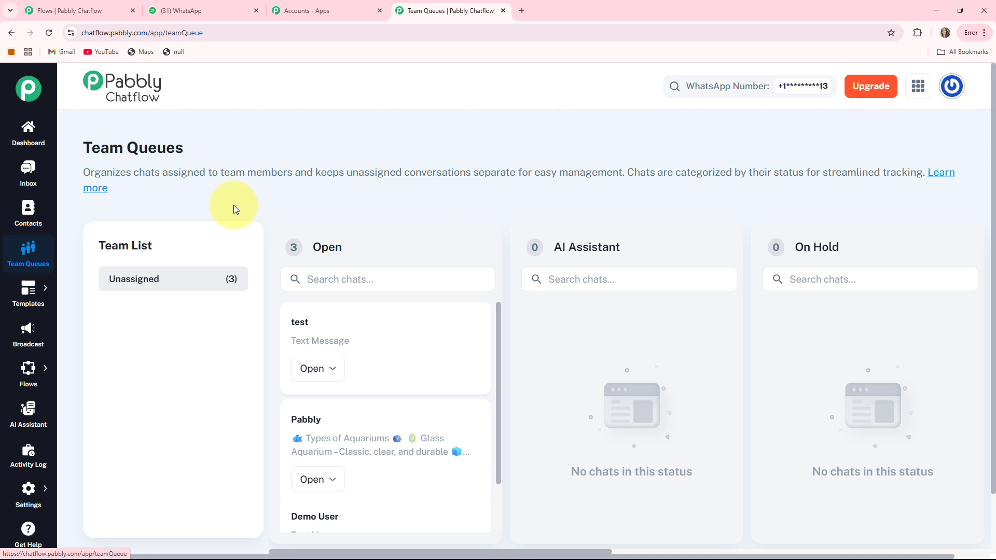
{"action": "mouse_move", "coordinate": [26, 293]}
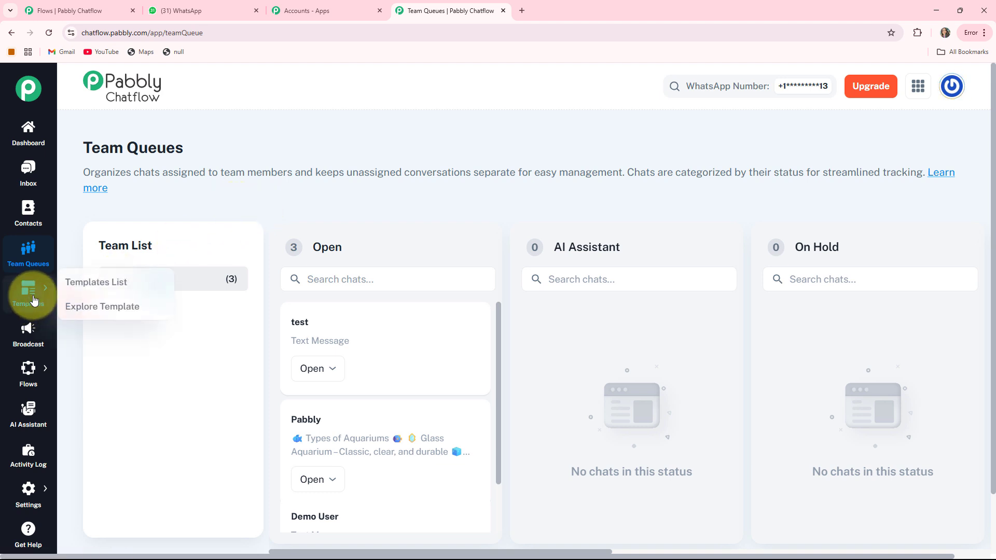
{"action": "left_click", "coordinate": [71, 292]}
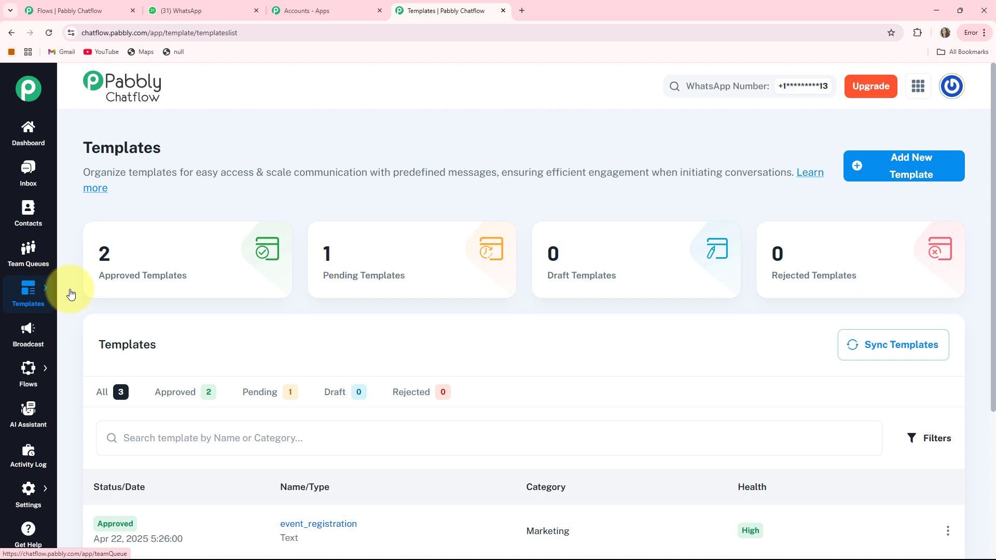
{"action": "left_click", "coordinate": [32, 332]}
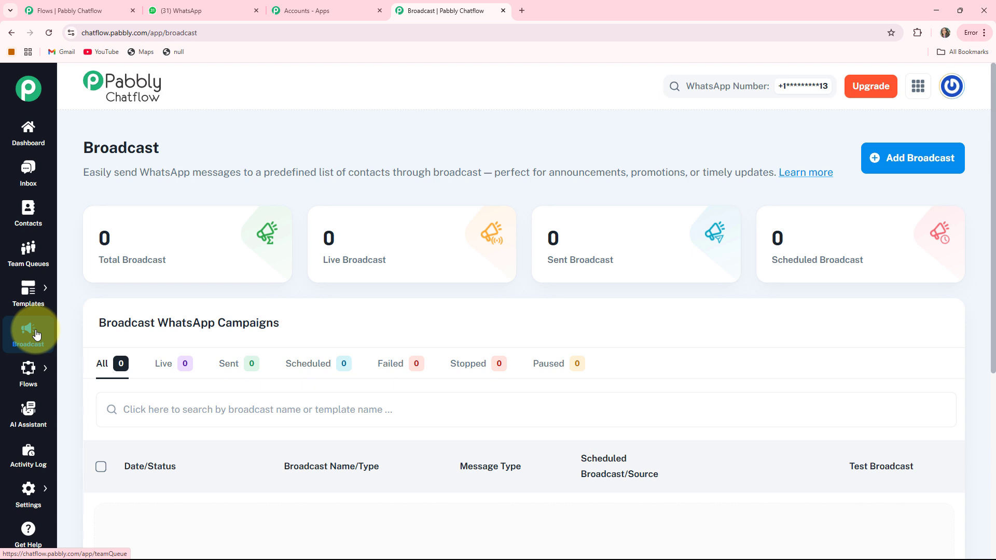
- Pass through the Flows list and AI Assistant page, ending on the Activity Log with 402 actions
{"action": "mouse_move", "coordinate": [27, 373]}
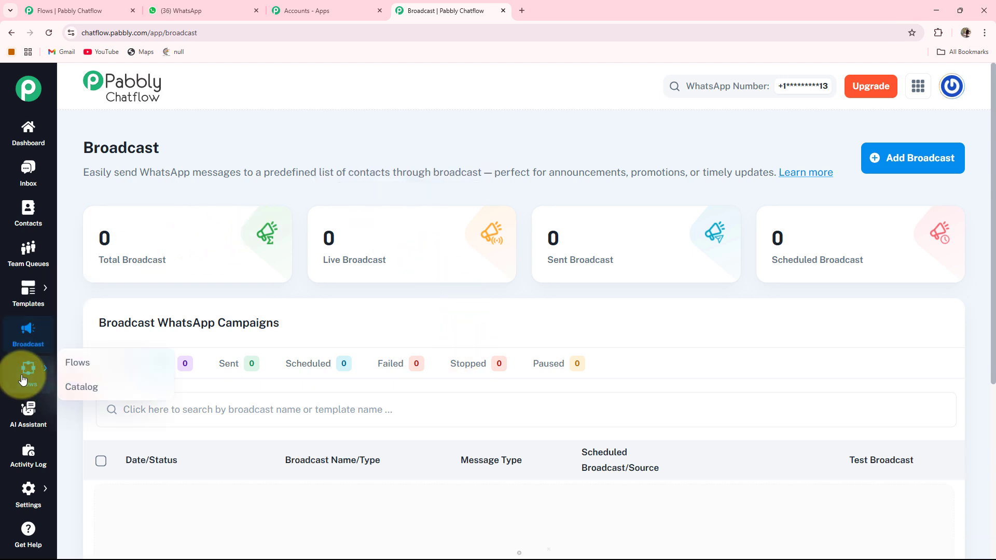
{"action": "left_click", "coordinate": [67, 364]}
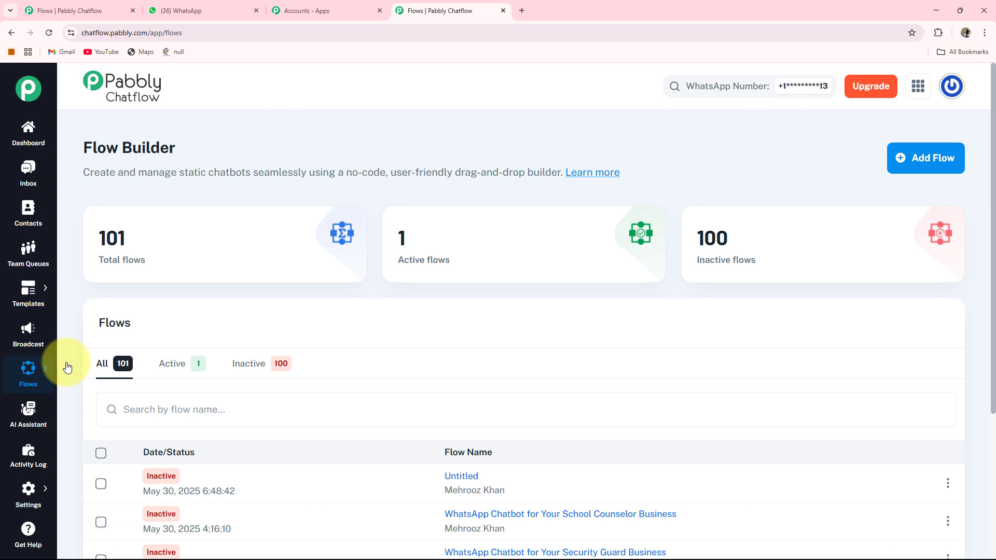
{"action": "left_click", "coordinate": [24, 415]}
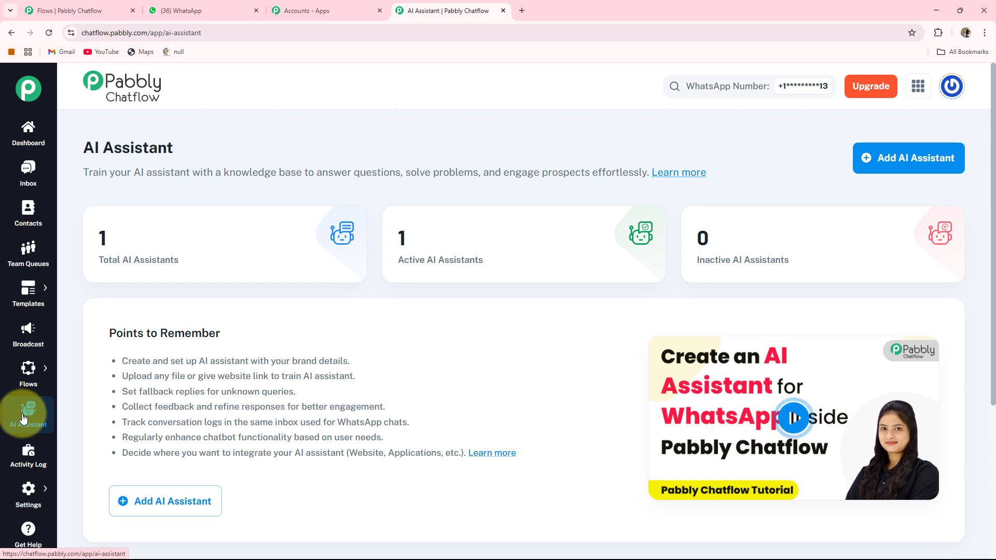
{"action": "left_click", "coordinate": [20, 465]}
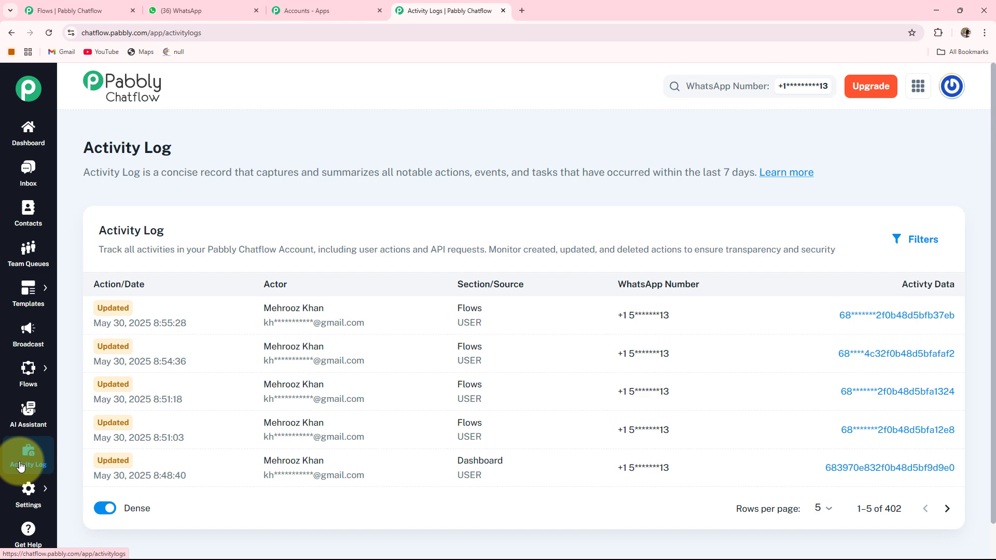
{"action": "mouse_move", "coordinate": [21, 495]}
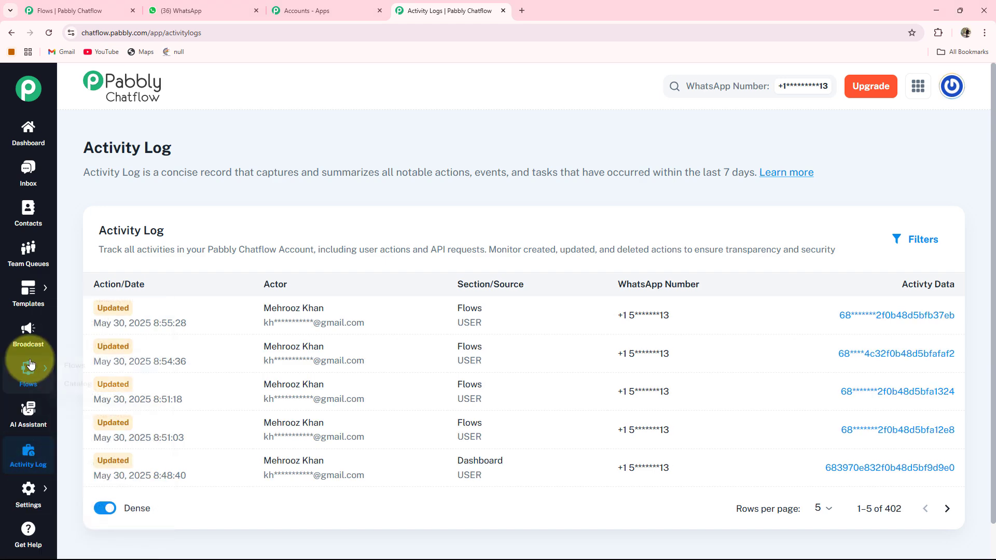
{"action": "mouse_move", "coordinate": [38, 373]}
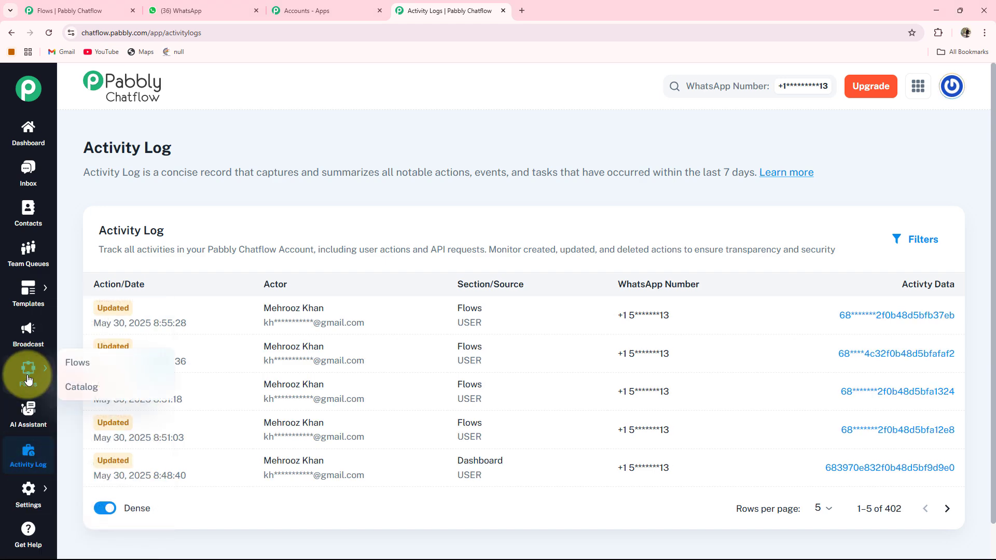
- Review the flow counts on the Flows list and add a new Untitled flow with a Flow Start node
{"action": "left_click", "coordinate": [68, 363]}
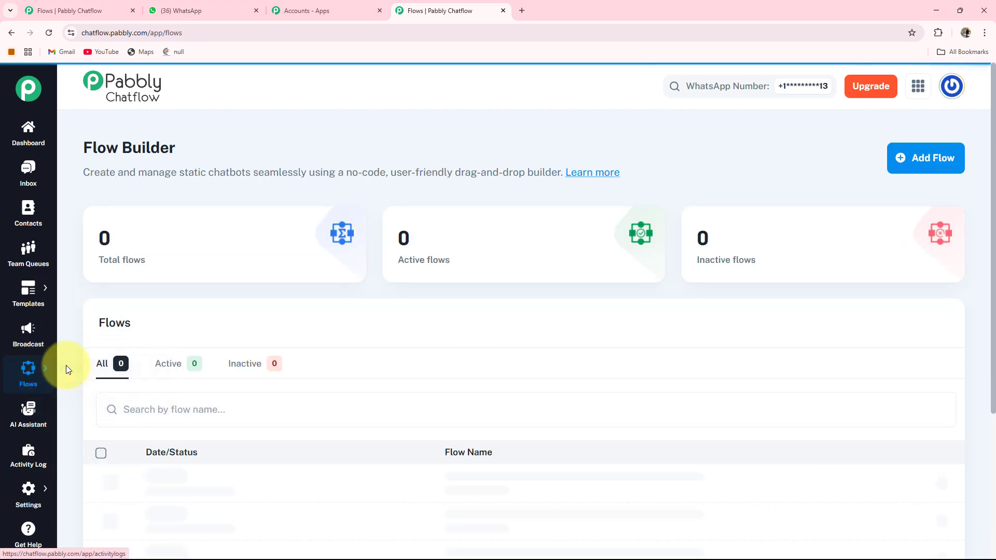
{"action": "mouse_move", "coordinate": [94, 264]}
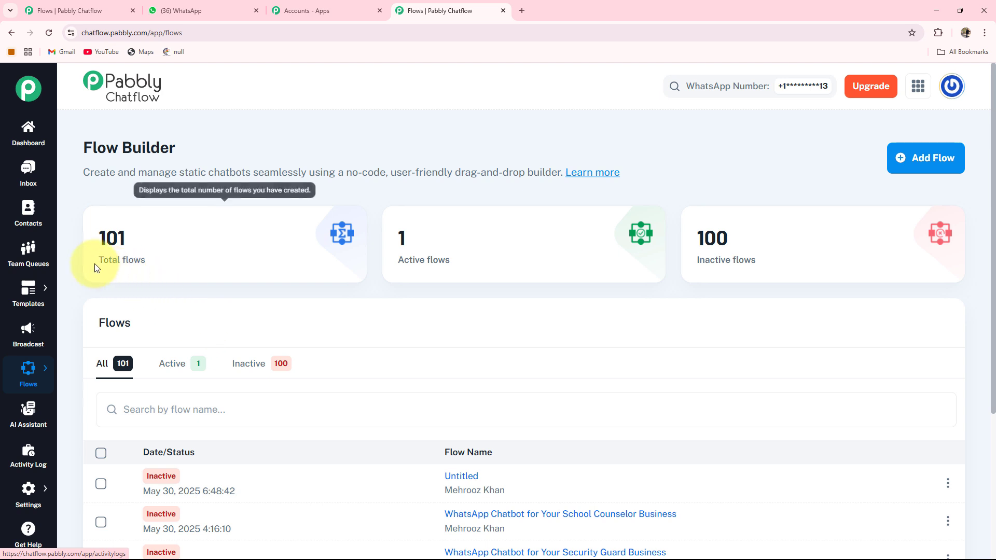
{"action": "mouse_move", "coordinate": [456, 237]}
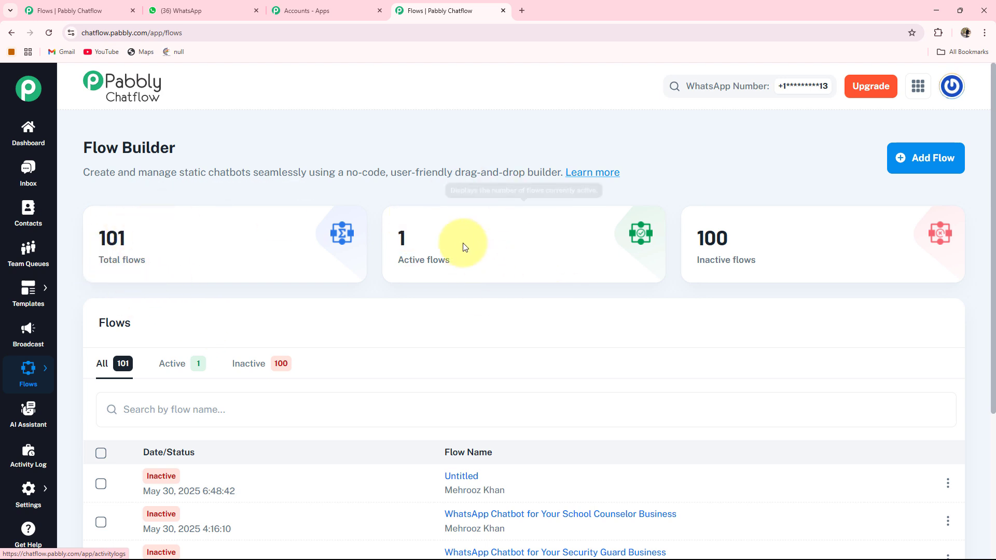
{"action": "mouse_move", "coordinate": [715, 245]}
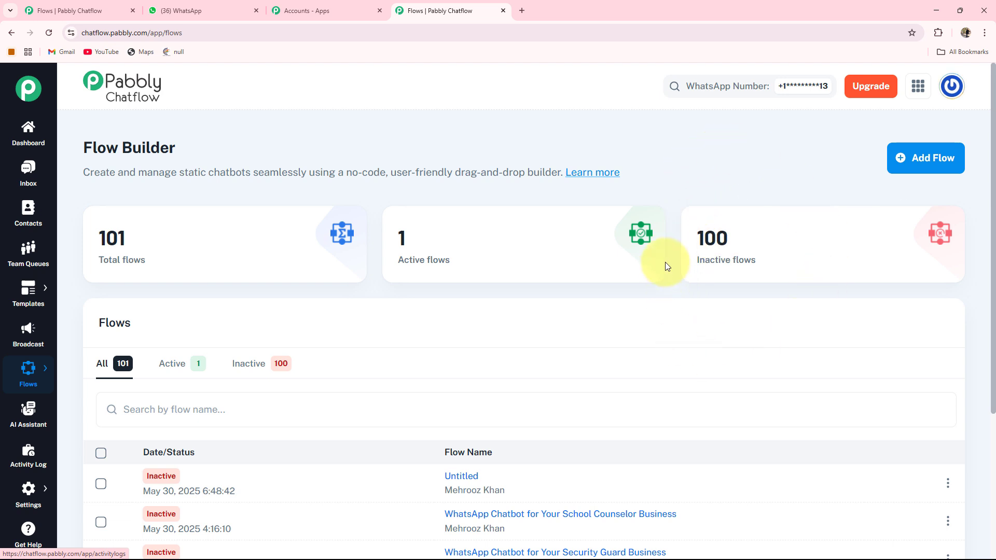
{"action": "left_click", "coordinate": [929, 158]}
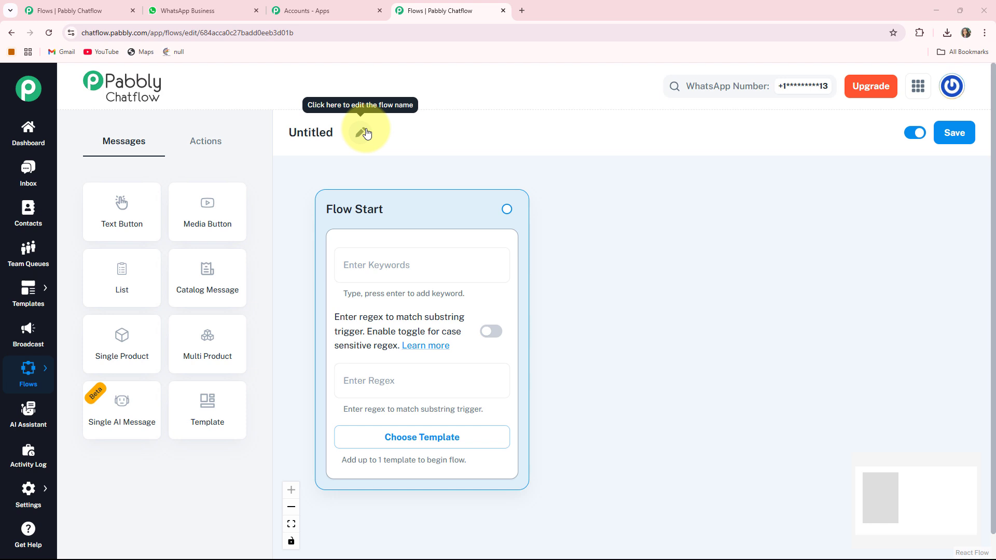
- Retitle 'Untitled' to 'WhatsApp Chatbot for Your Small Business Marketing Consultant' and browse the Actions and Messages nodes
{"action": "left_click", "coordinate": [363, 133]}
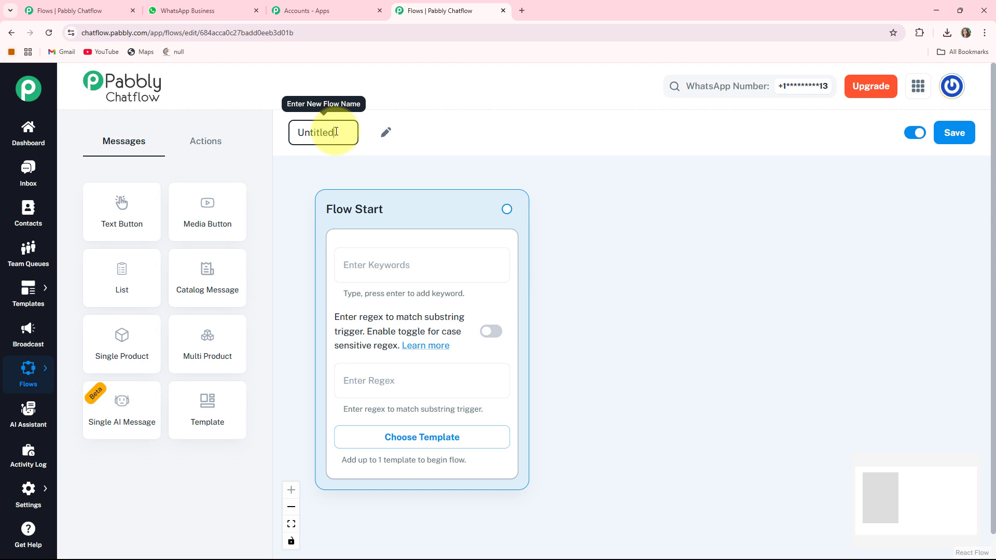
{"action": "left_click_drag", "start_coordinate": [336, 132], "coordinate": [292, 133]}
{"action": "type", "text": "WhatsApp Chatbot for Your Small Business Marketing Consultant"}
{"action": "key", "text": "Return"}
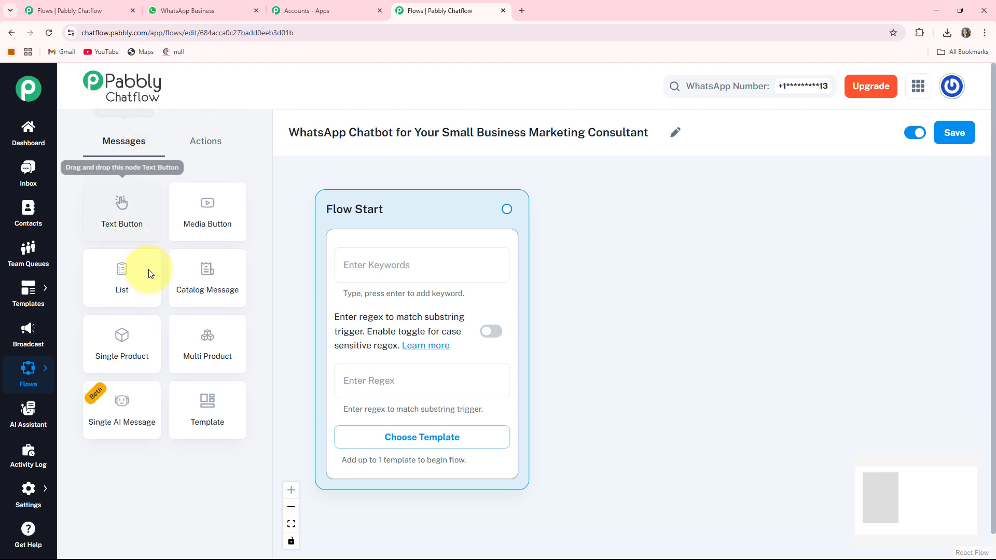
{"action": "left_click", "coordinate": [206, 140]}
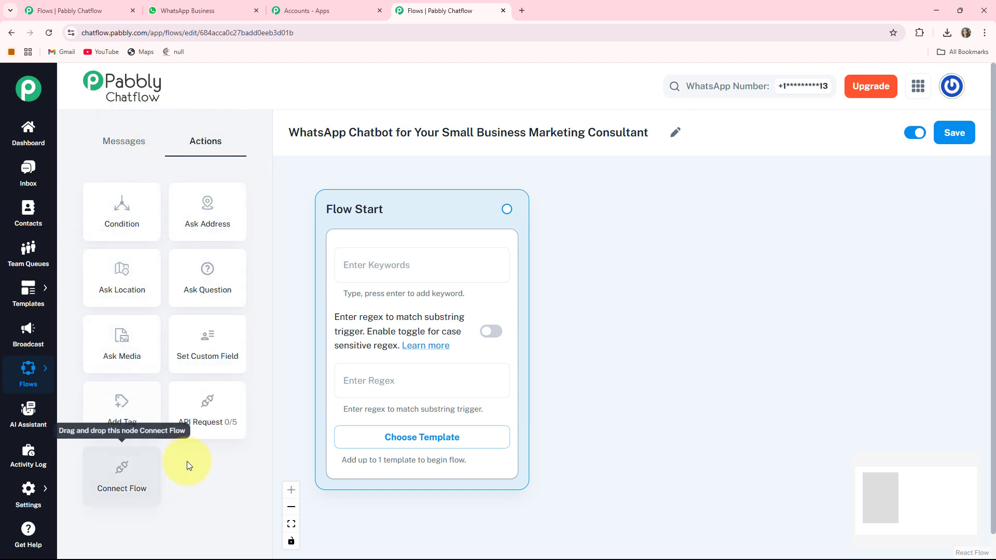
{"action": "left_click", "coordinate": [129, 140]}
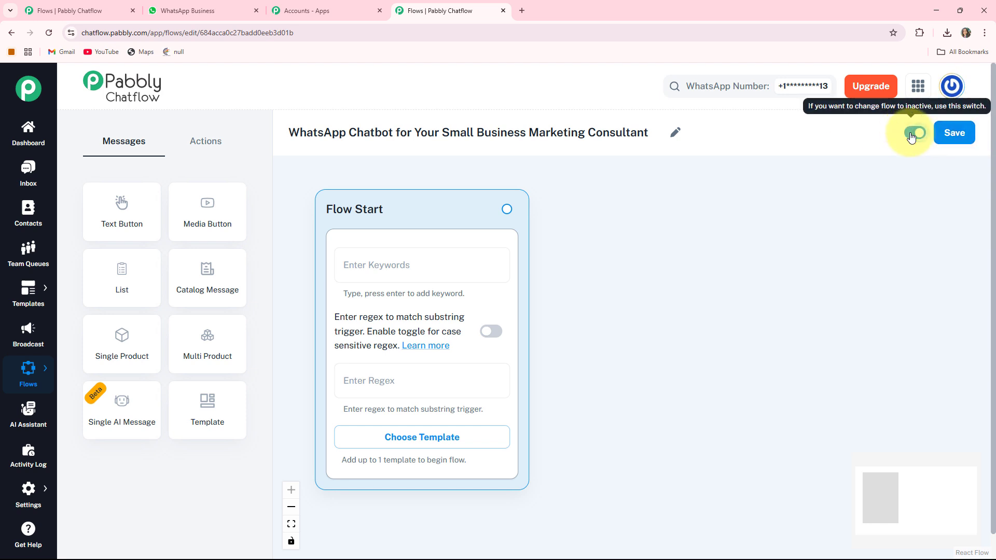
- Save the flow and give Flow Start the regex trigger [\s\S]+, leaving case sensitivity off and no template
{"action": "left_click", "coordinate": [960, 137]}
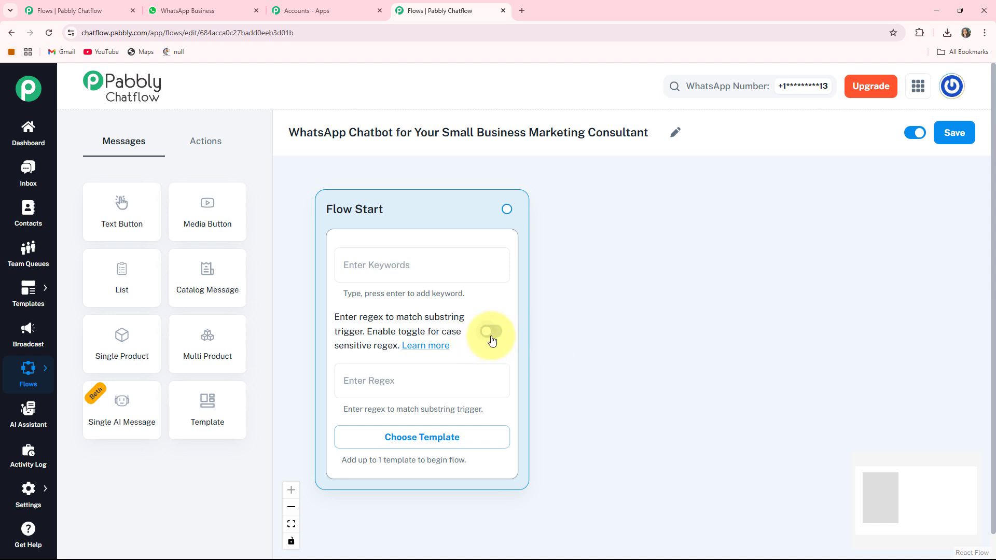
{"action": "left_click", "coordinate": [491, 334]}
{"action": "left_click", "coordinate": [491, 335]}
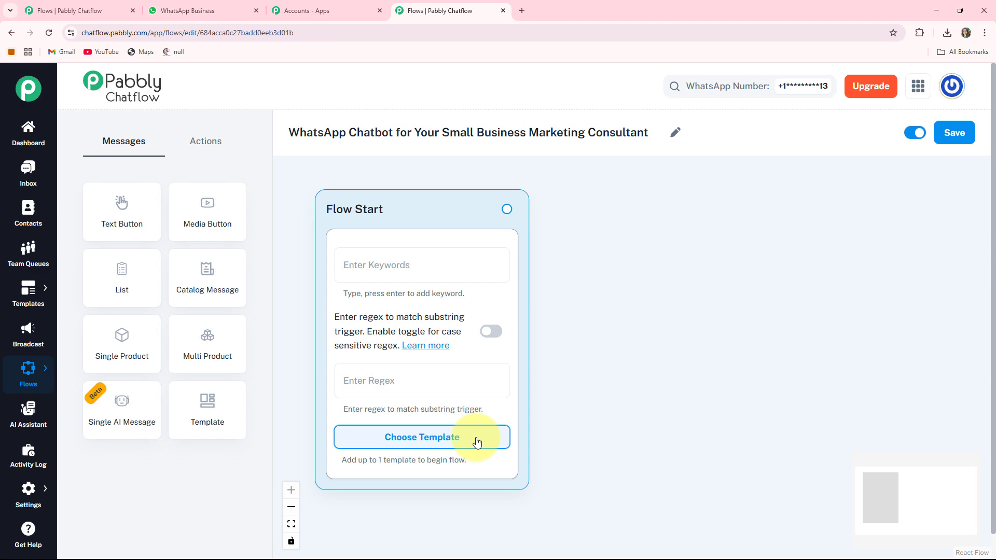
{"action": "left_click", "coordinate": [477, 442]}
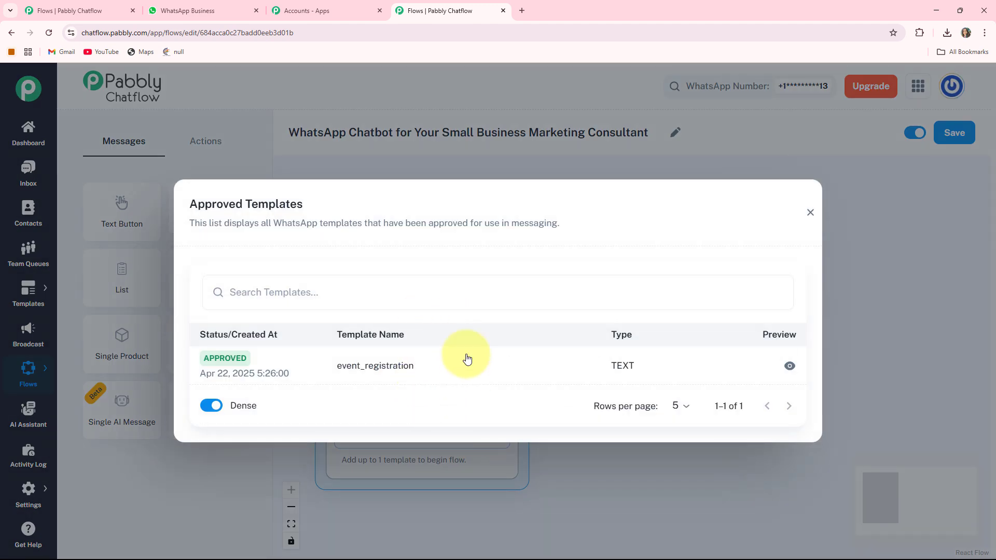
{"action": "left_click", "coordinate": [804, 214]}
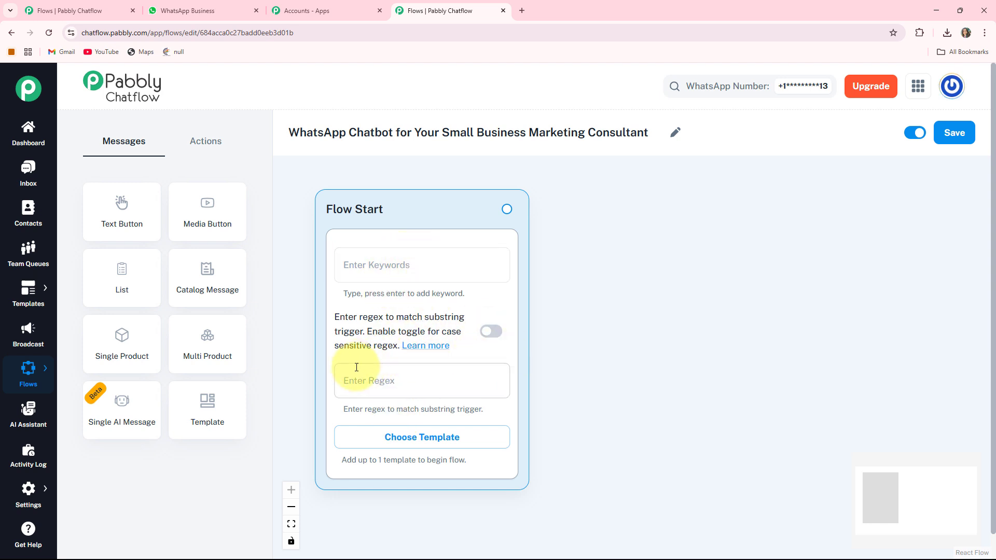
{"action": "left_click", "coordinate": [384, 373]}
{"action": "type", "text": "[\\s\\S]+"}
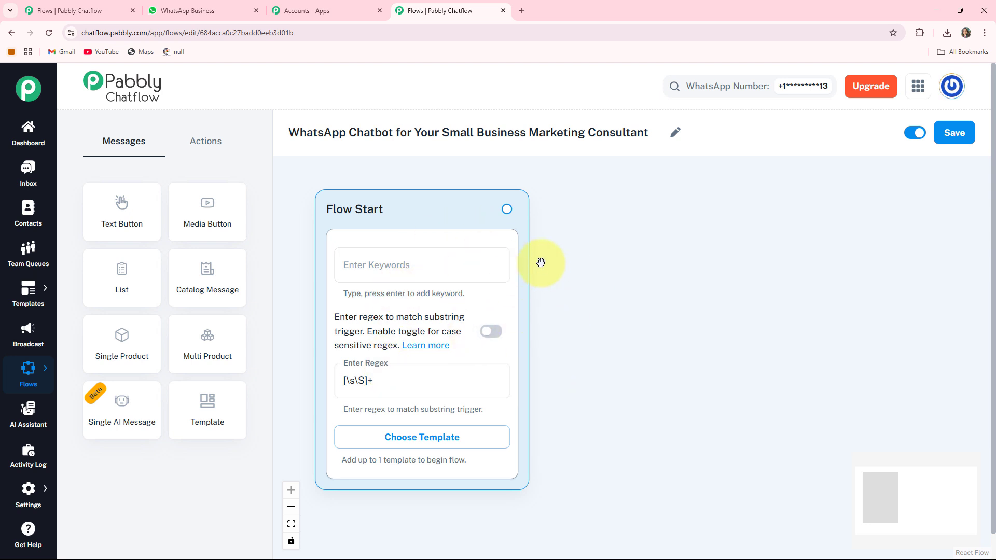
- Place a Text Button message beside Flow Start containing the GrowthEdge Marketing welcome text
{"action": "left_click_drag", "start_coordinate": [629, 323], "coordinate": [618, 317]}
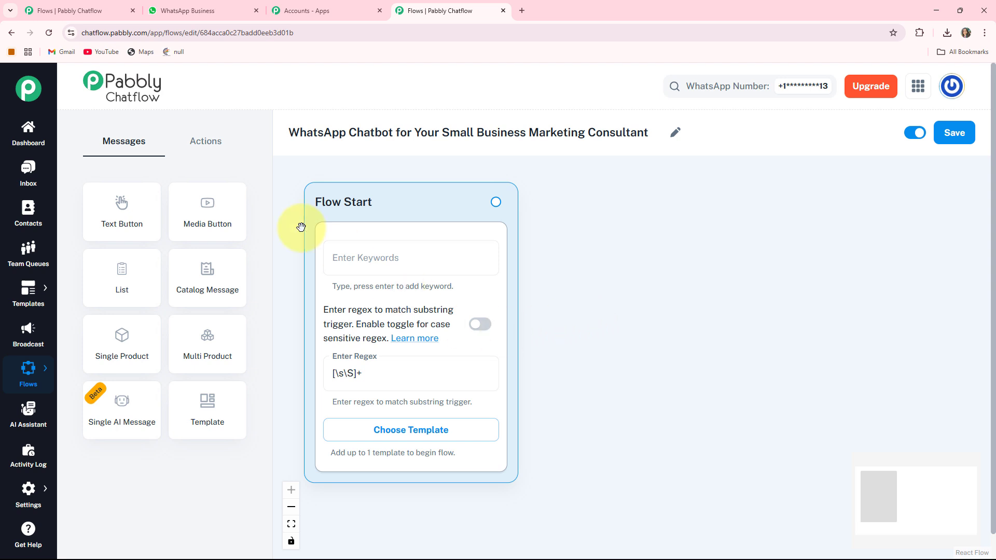
{"action": "left_click", "coordinate": [138, 218]}
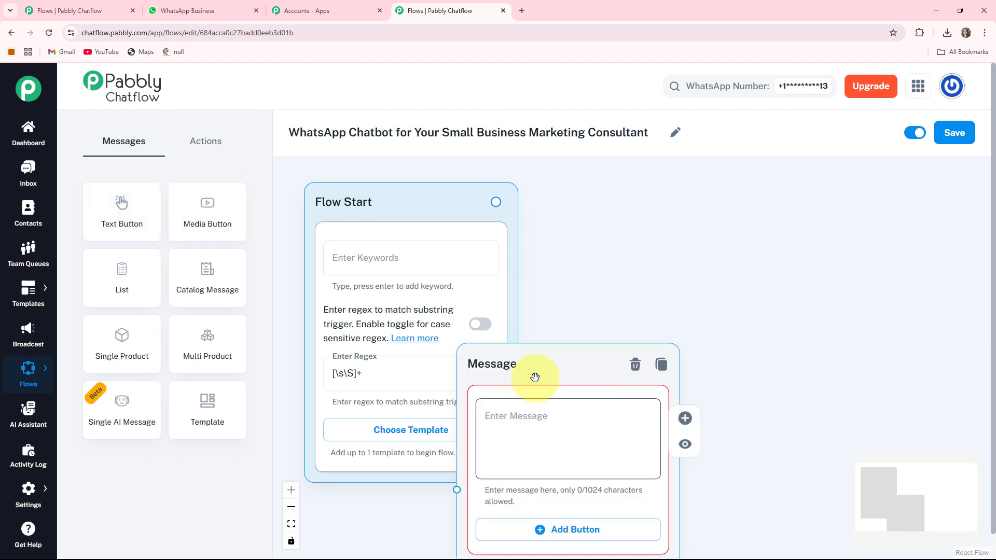
{"action": "left_click_drag", "start_coordinate": [511, 358], "coordinate": [568, 208]}
{"action": "left_click_drag", "start_coordinate": [827, 296], "coordinate": [696, 293]}
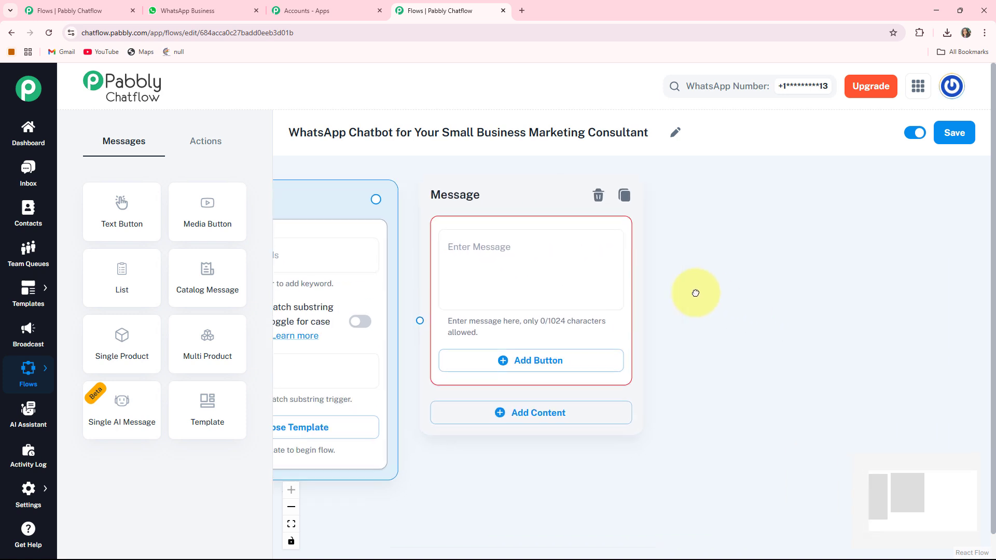
{"action": "left_click", "coordinate": [439, 251]}
{"action": "key", "text": "ctrl+v"}
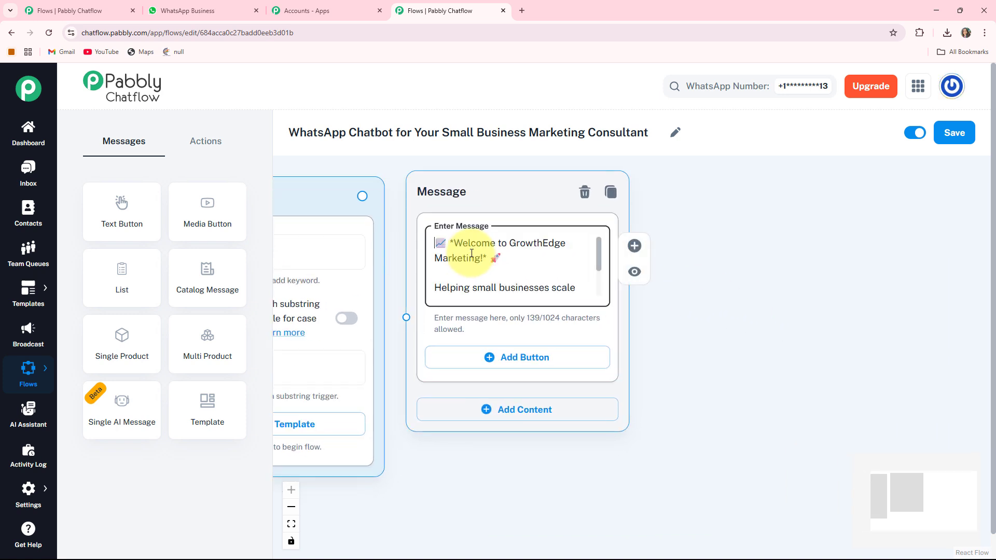
{"action": "scroll", "coordinate": [485, 263], "scroll_direction": "down", "scroll_amount": 2}
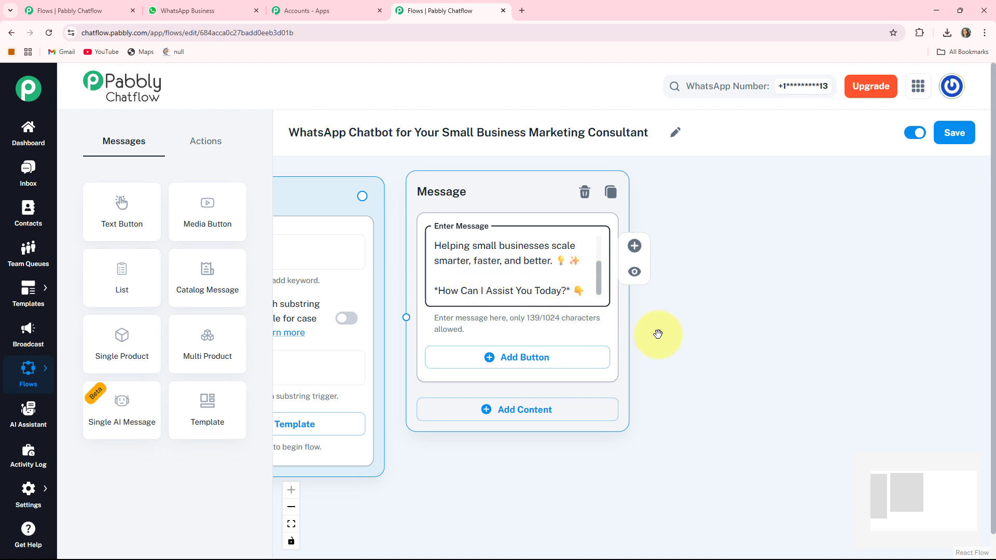
- Add three reply buttons labelled Book Consultation, Our Packages and Marketing Tips
{"action": "left_click", "coordinate": [527, 360]}
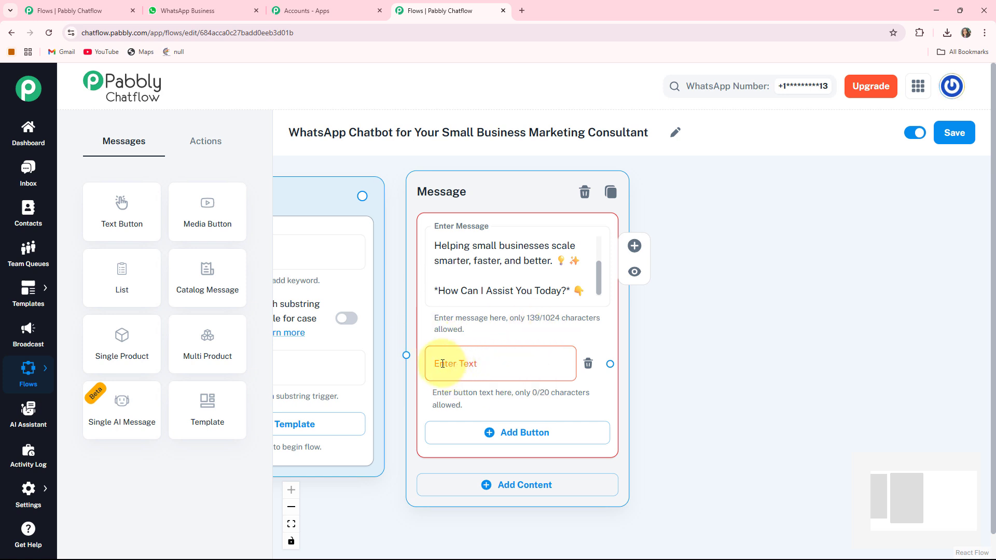
{"action": "left_click", "coordinate": [443, 363]}
{"action": "type", "text": "Book Consultation 🕒"}
{"action": "scroll", "coordinate": [692, 422], "scroll_direction": "down", "scroll_amount": 2}
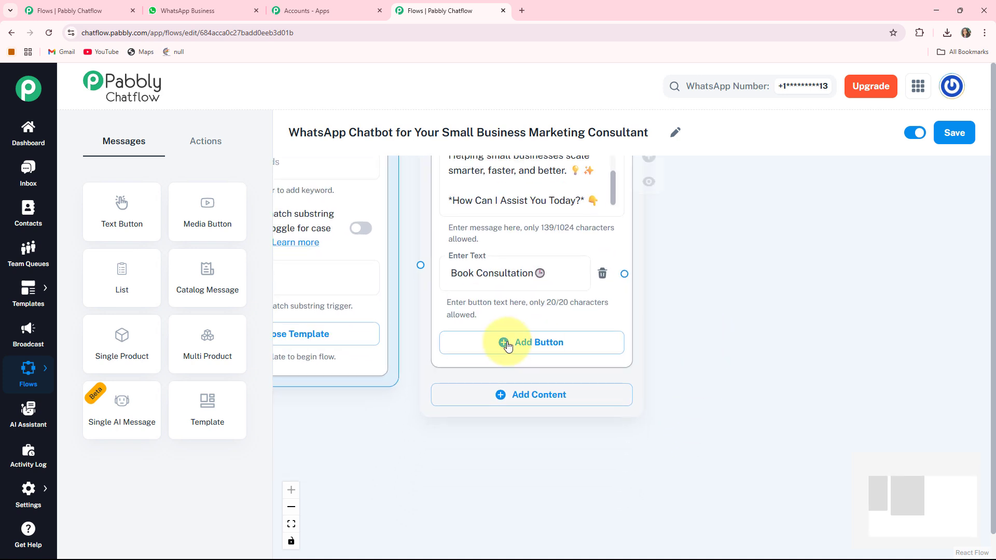
{"action": "left_click", "coordinate": [508, 345]}
{"action": "left_click", "coordinate": [520, 347]}
{"action": "type", "text": "Our Packages✨"}
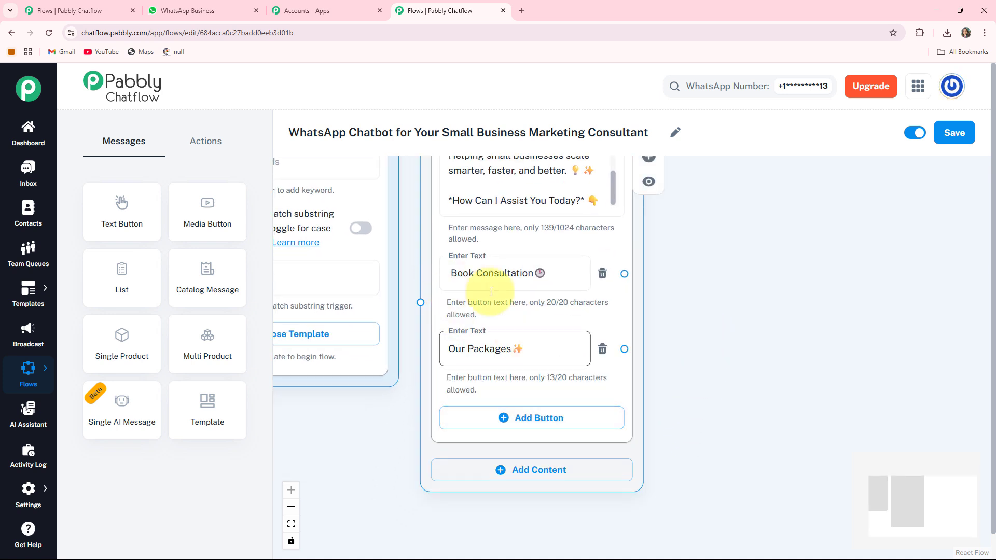
{"action": "scroll", "coordinate": [765, 393], "scroll_direction": "down", "scroll_amount": 1}
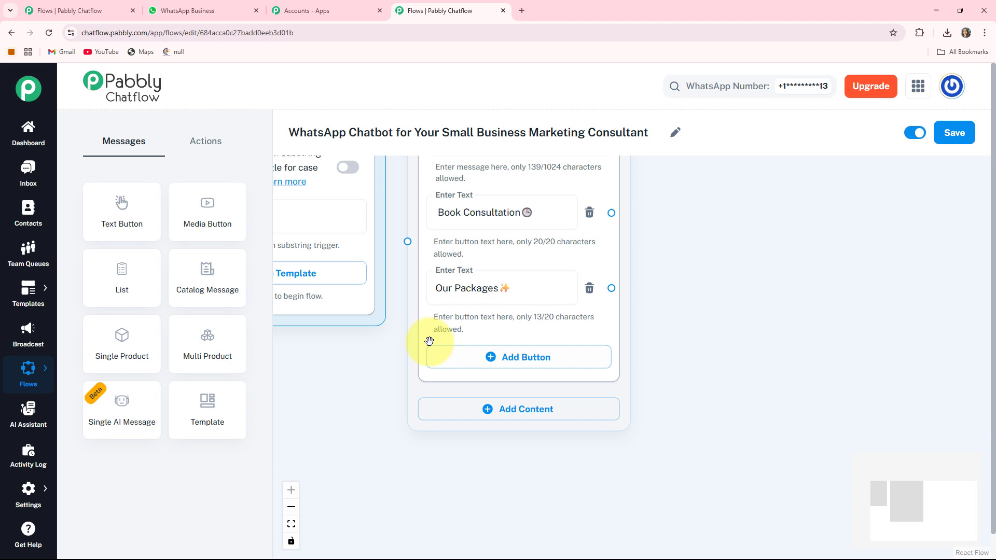
{"action": "left_click", "coordinate": [481, 357]}
{"action": "left_click", "coordinate": [486, 358]}
{"action": "type", "text": "Marketing Tips💡"}
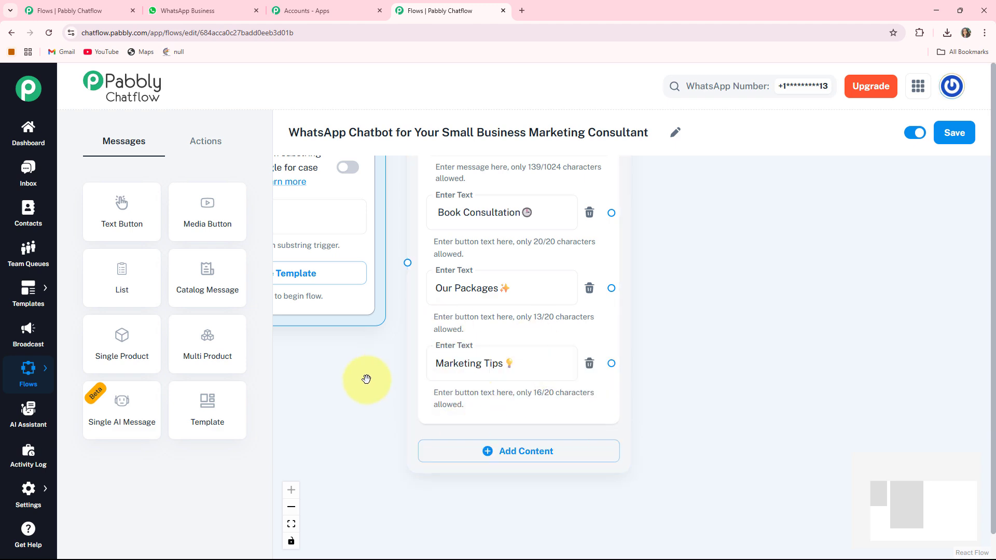
{"action": "scroll", "coordinate": [367, 378], "scroll_direction": "down", "scroll_amount": 1}
{"action": "left_click_drag", "start_coordinate": [304, 363], "coordinate": [439, 466]}
{"action": "scroll", "coordinate": [372, 420], "scroll_direction": "down", "scroll_amount": 2}
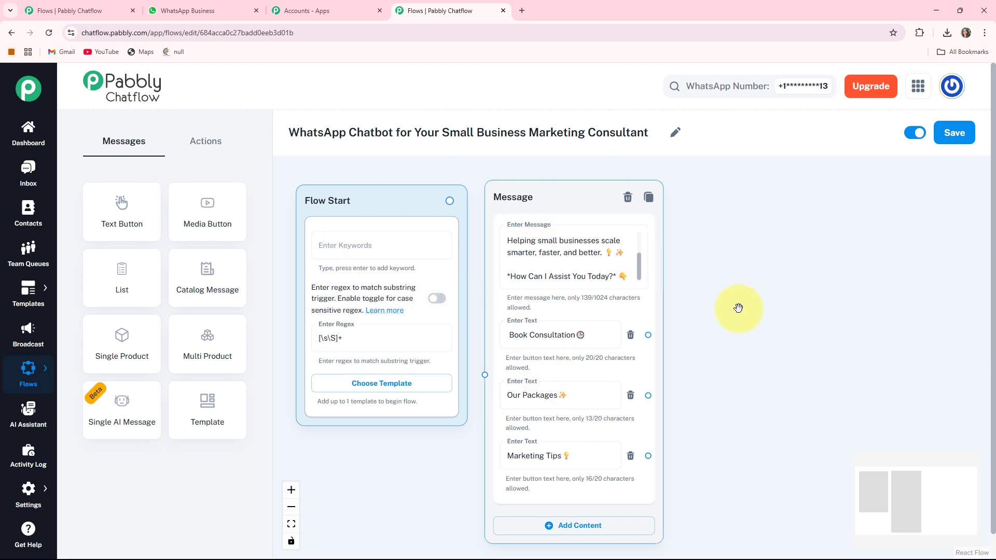
- Draw a connector from Flow Start's output handle into the welcome Message node's input
{"action": "left_click_drag", "start_coordinate": [511, 199], "coordinate": [528, 196]}
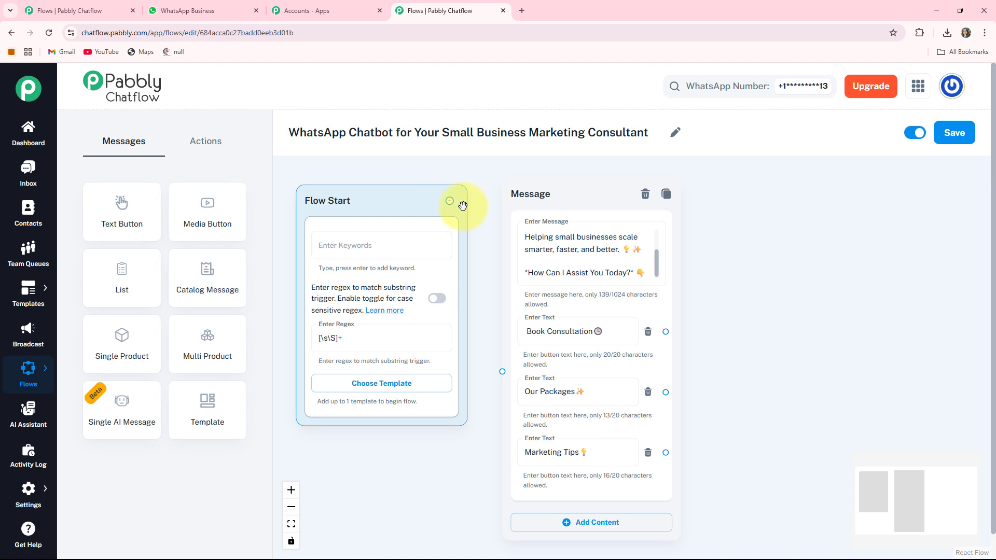
{"action": "left_click_drag", "start_coordinate": [497, 383], "coordinate": [510, 372]}
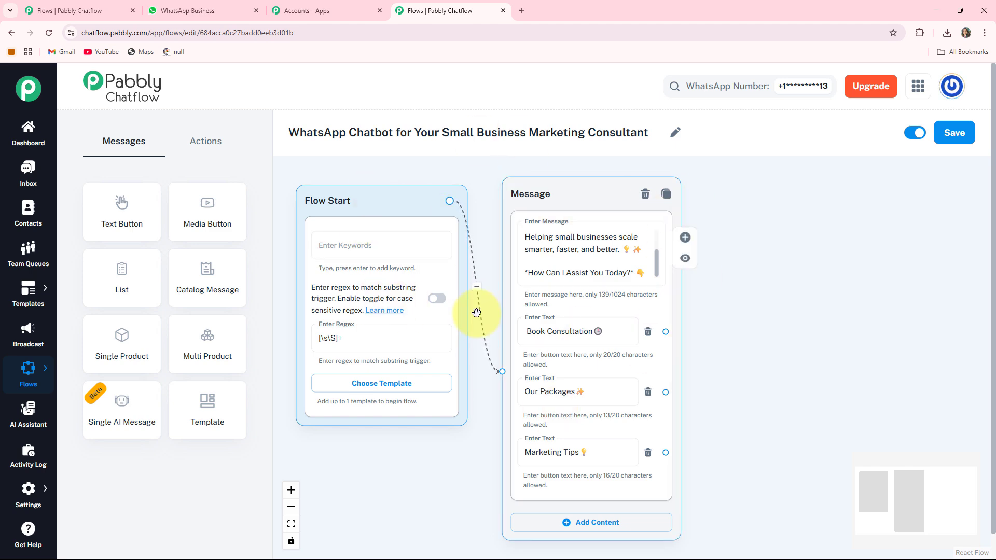
{"action": "scroll", "coordinate": [741, 309], "scroll_direction": "up", "scroll_amount": 3}
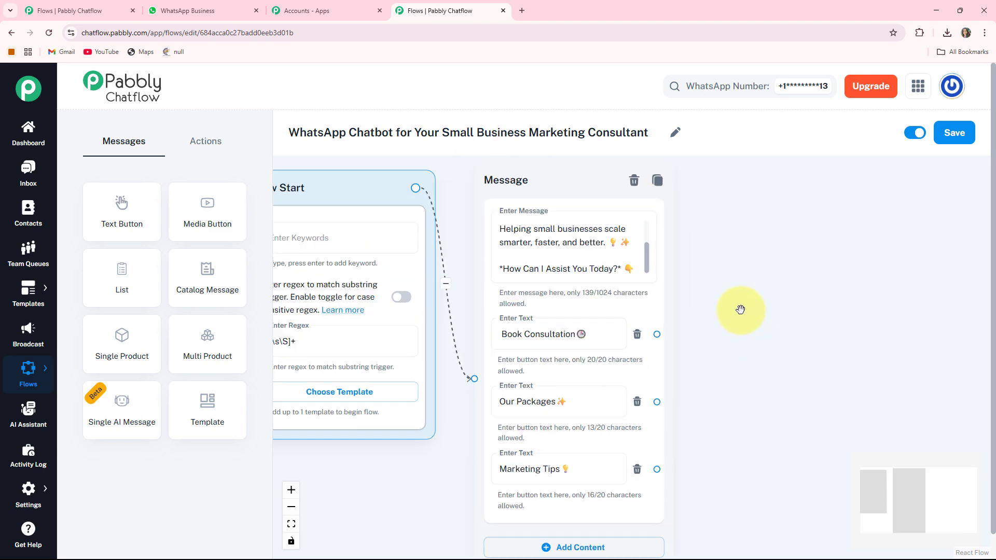
{"action": "left_click_drag", "start_coordinate": [701, 284], "coordinate": [686, 253]}
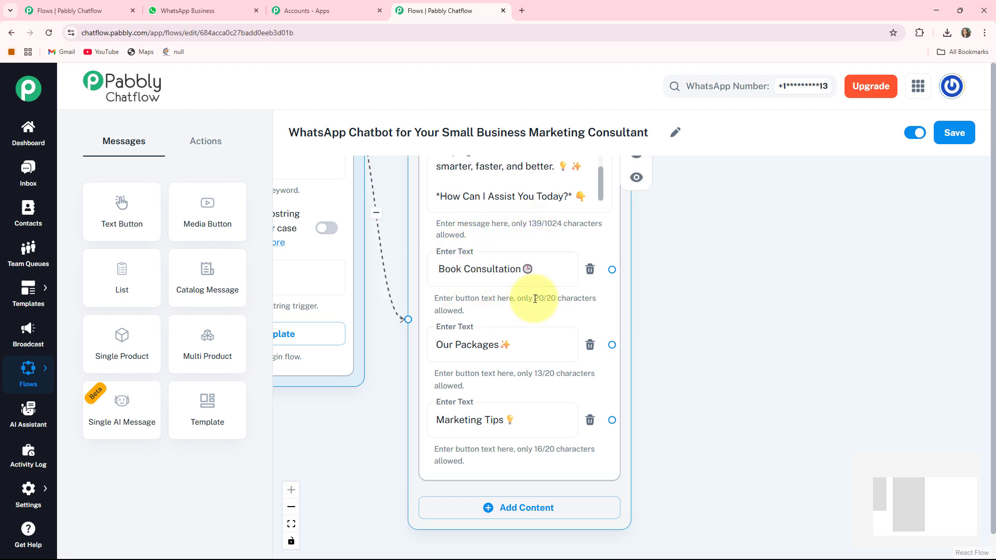
{"action": "left_click_drag", "start_coordinate": [782, 305], "coordinate": [661, 338]}
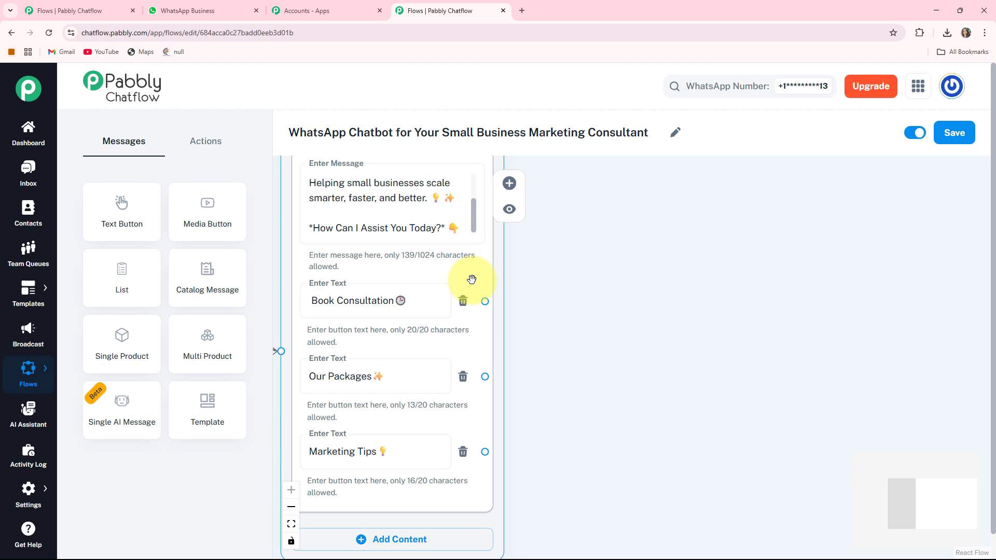
- Add an Ask Question node with the message requesting the visitor's full name
{"action": "left_click", "coordinate": [199, 148]}
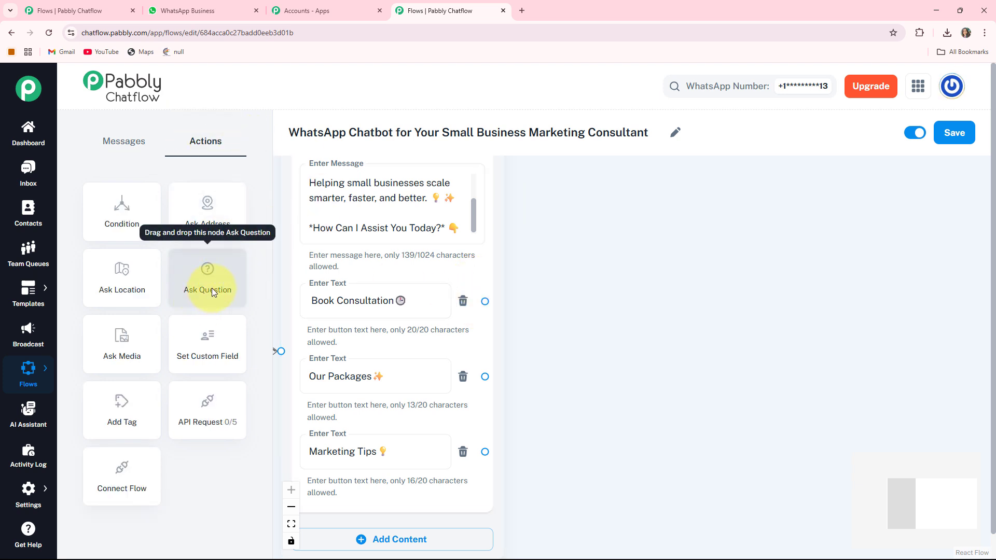
{"action": "left_click_drag", "start_coordinate": [211, 288], "coordinate": [655, 190]}
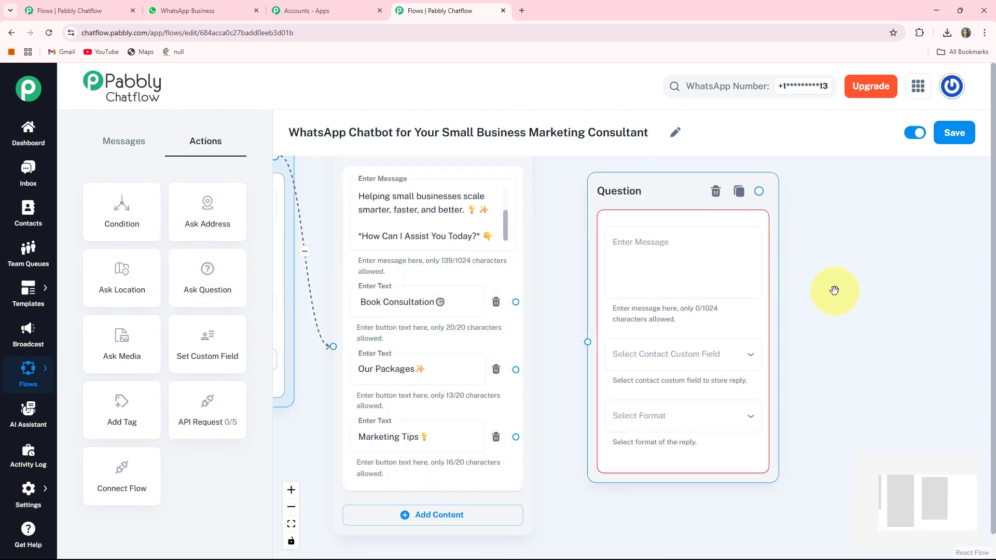
{"action": "left_click_drag", "start_coordinate": [834, 291], "coordinate": [756, 286]}
{"action": "left_click", "coordinate": [564, 245]}
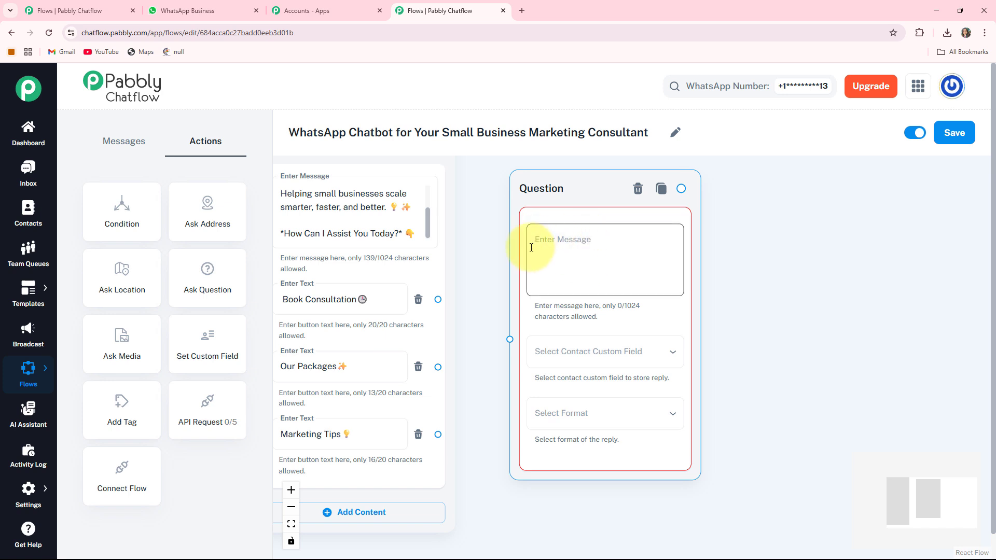
{"action": "type", "text": "🕒 Let’s get started with your free consultation! 💬 ✨ *Please Provide Your Full Name:*"}
{"action": "left_click_drag", "start_coordinate": [767, 356], "coordinate": [755, 294]}
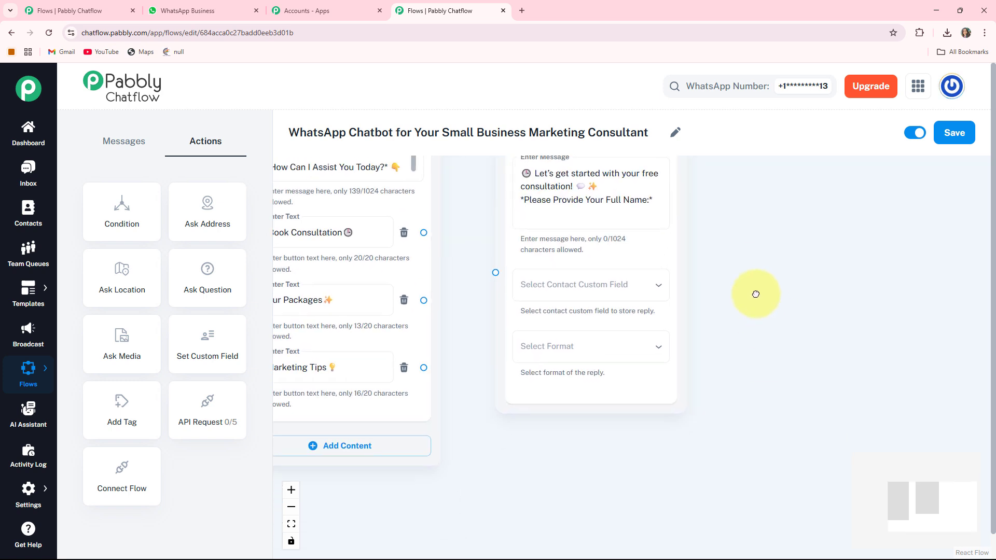
- Store the answer in the FullName custom field with Text as the reply format
{"action": "left_click", "coordinate": [589, 276]}
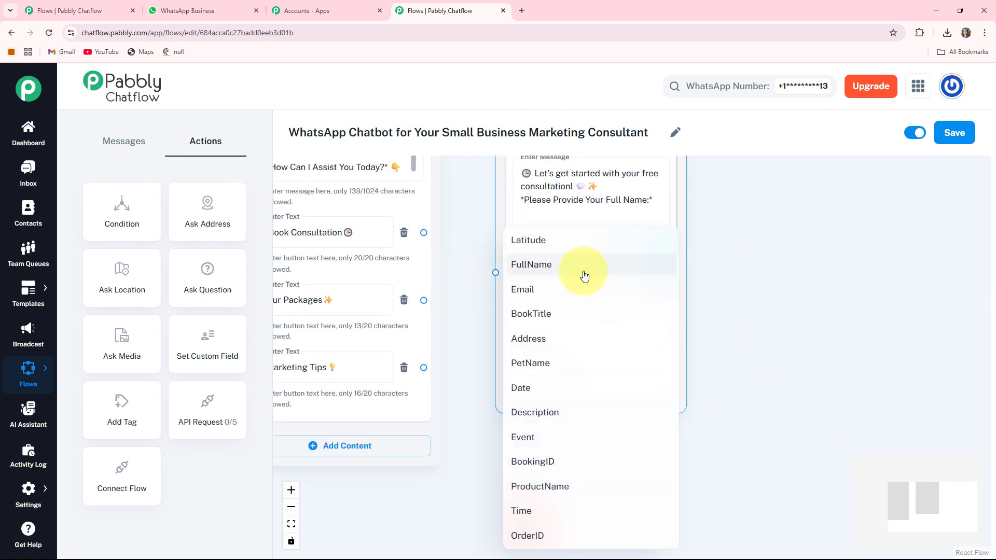
{"action": "left_click", "coordinate": [532, 265]}
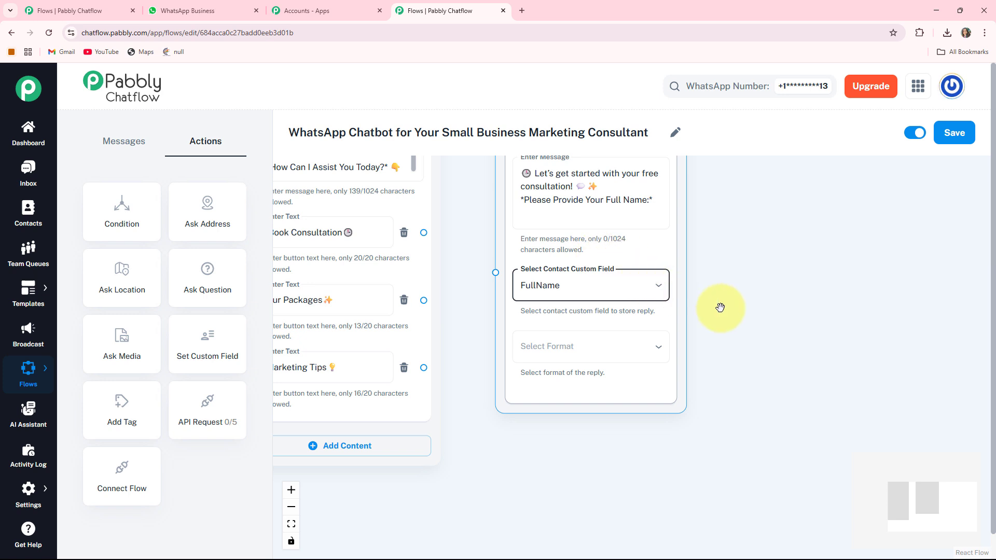
{"action": "left_click", "coordinate": [634, 342]}
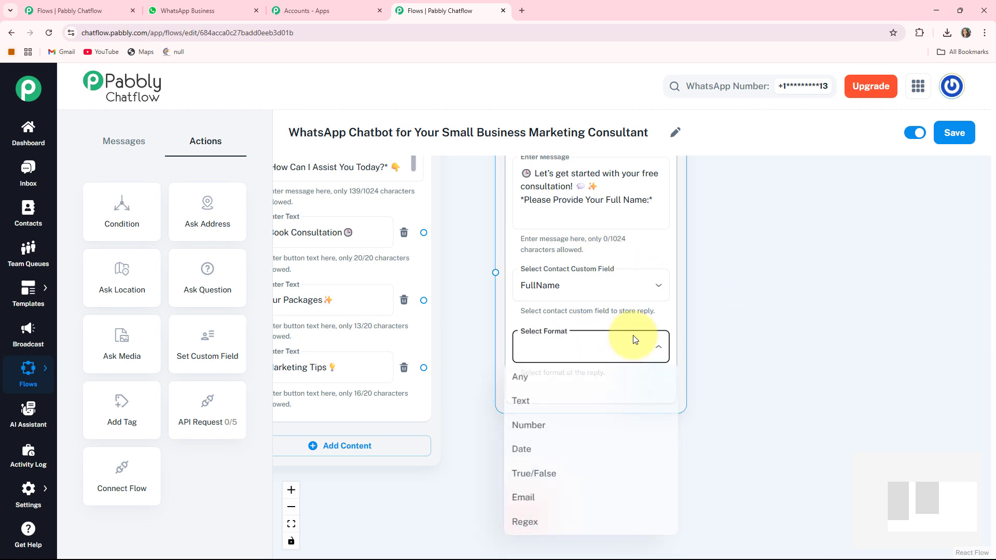
{"action": "left_click", "coordinate": [519, 402]}
{"action": "scroll", "coordinate": [658, 397], "scroll_direction": "down", "scroll_amount": 2}
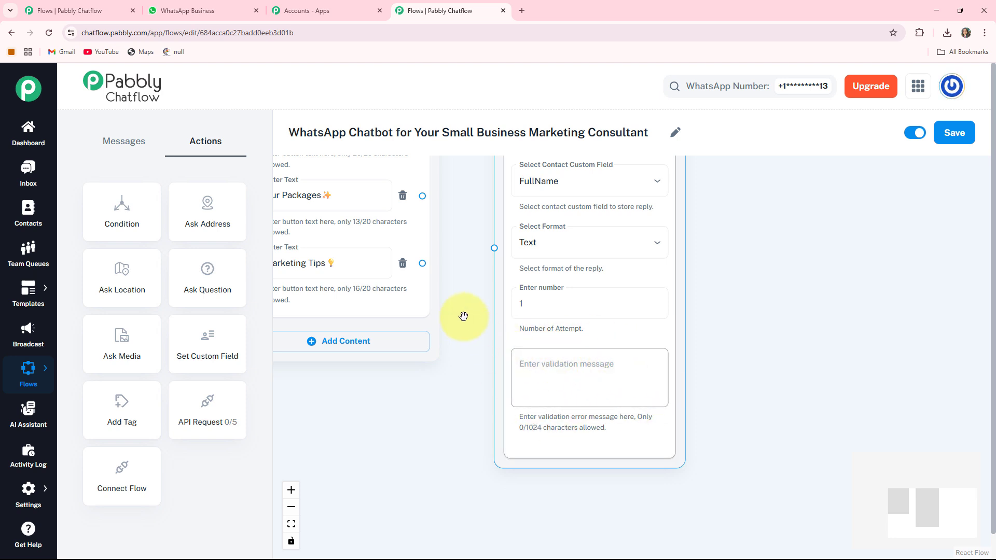
{"action": "scroll", "coordinate": [493, 337], "scroll_direction": "up", "scroll_amount": 4}
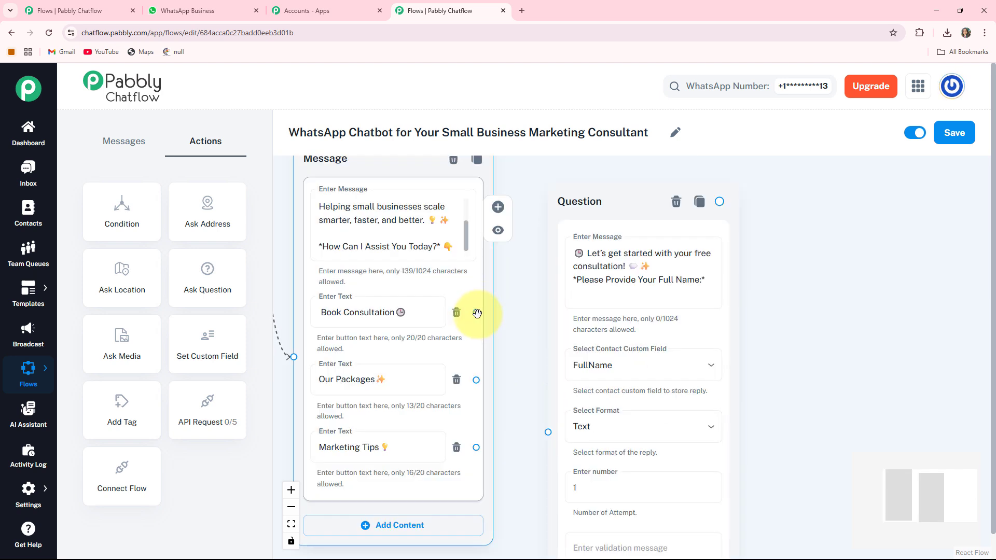
- Link the Book Consultation button to the name question and place the empty question beside it
{"action": "left_click_drag", "start_coordinate": [477, 313], "coordinate": [541, 339]}
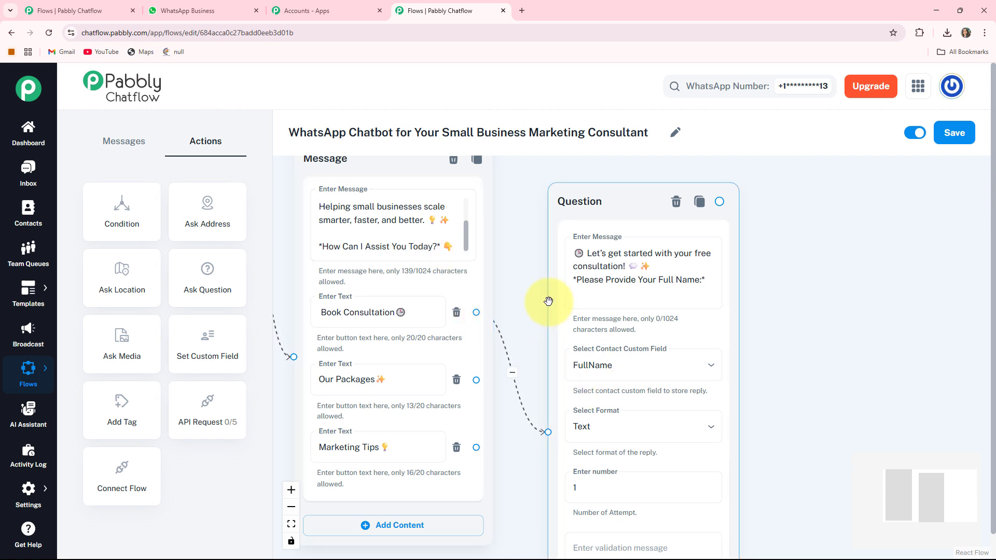
{"action": "left_click_drag", "start_coordinate": [796, 327], "coordinate": [634, 324]}
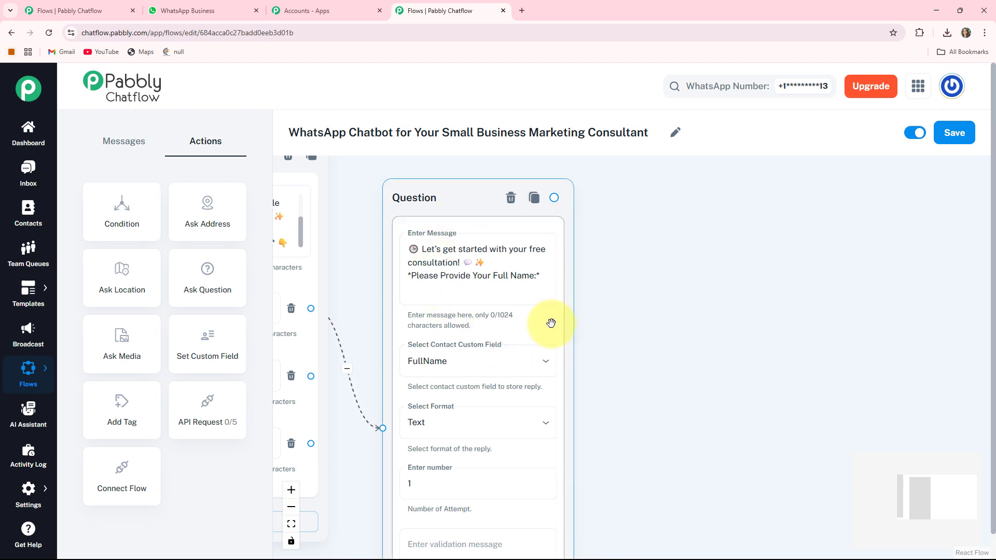
{"action": "left_click_drag", "start_coordinate": [696, 370], "coordinate": [597, 351]}
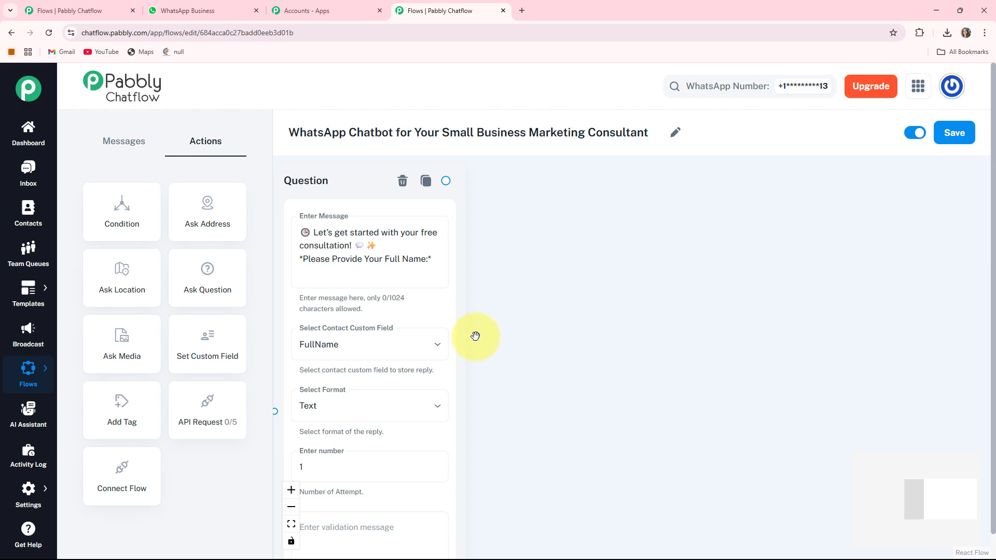
{"action": "scroll", "coordinate": [699, 280], "scroll_direction": "down", "scroll_amount": 2}
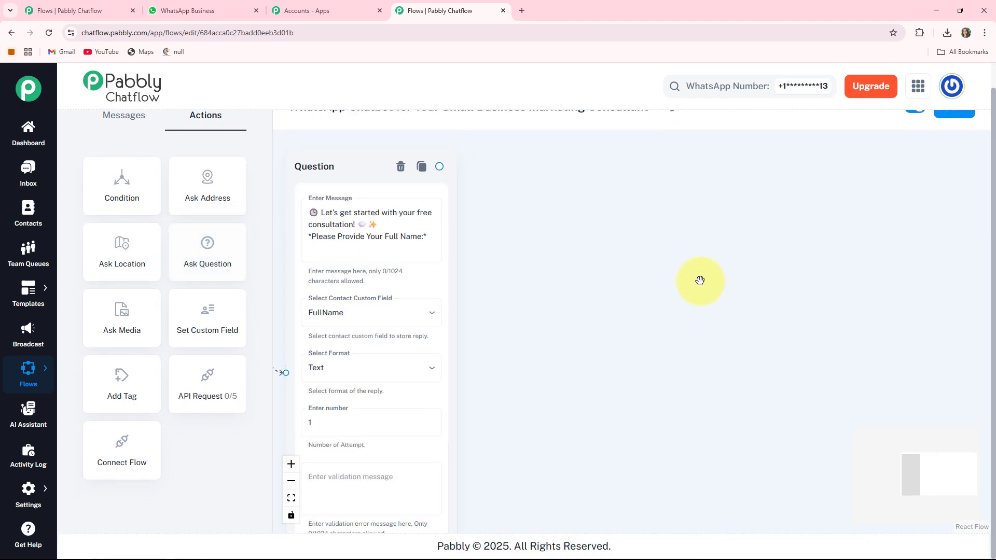
{"action": "left_click_drag", "start_coordinate": [601, 284], "coordinate": [858, 289]}
{"action": "left_click_drag", "start_coordinate": [318, 262], "coordinate": [845, 211]}
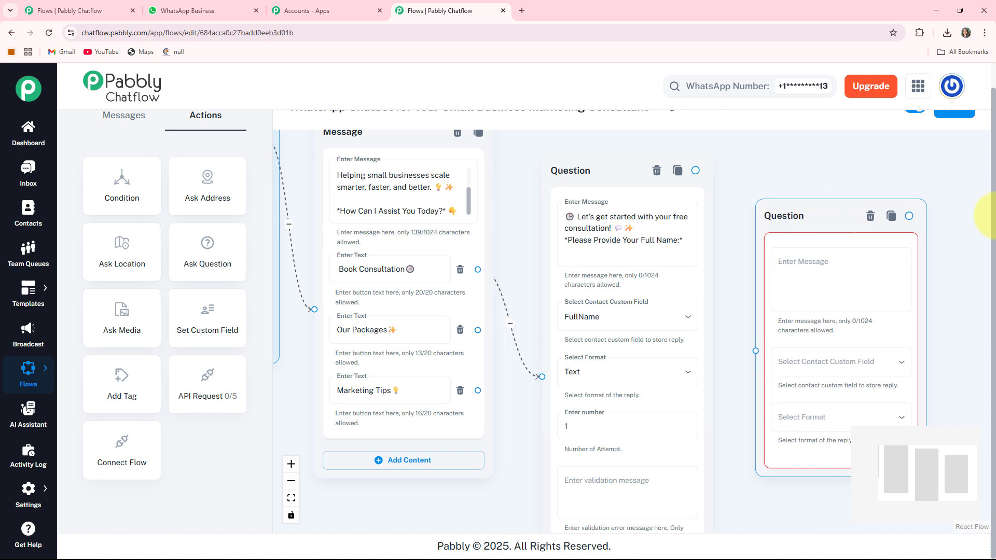
{"action": "left_click_drag", "start_coordinate": [993, 215], "coordinate": [993, 145]}
- Make it ask for the preferred booking date, saved to Date in Date format, linked after the name question
{"action": "left_click", "coordinate": [617, 241]}
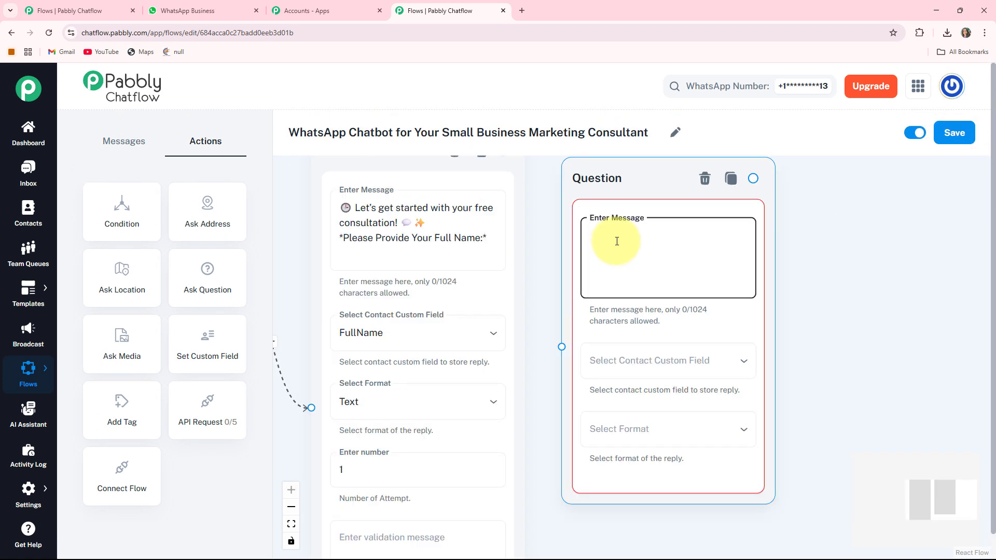
{"action": "type", "text": "*Please Provide Preferred Date for Booking:* 📅"}
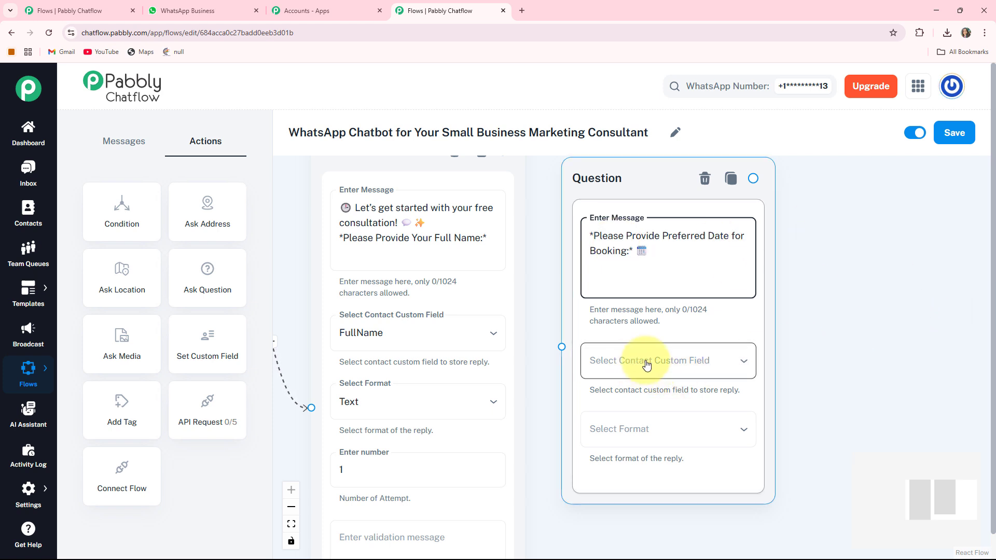
{"action": "left_click", "coordinate": [669, 358]}
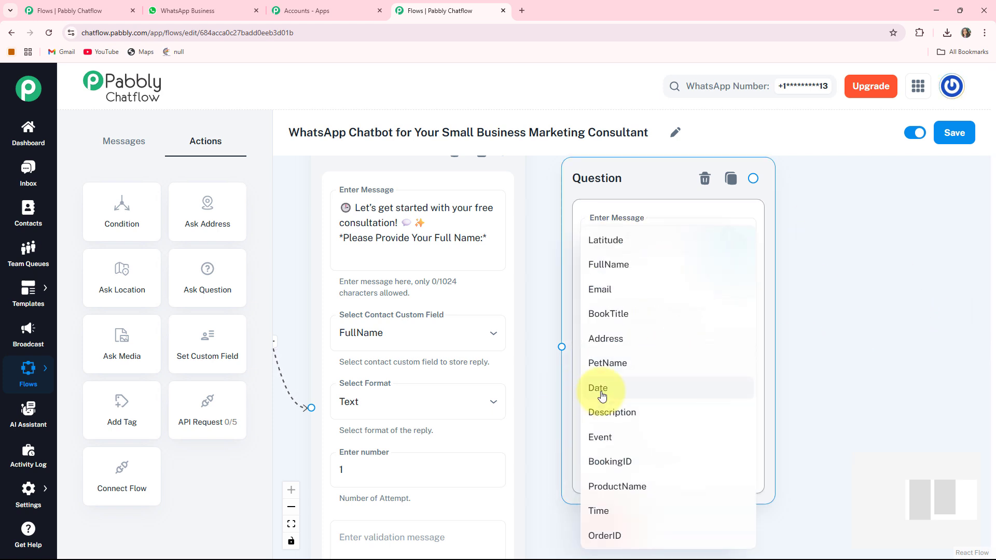
{"action": "left_click", "coordinate": [631, 390]}
{"action": "left_click", "coordinate": [645, 436]}
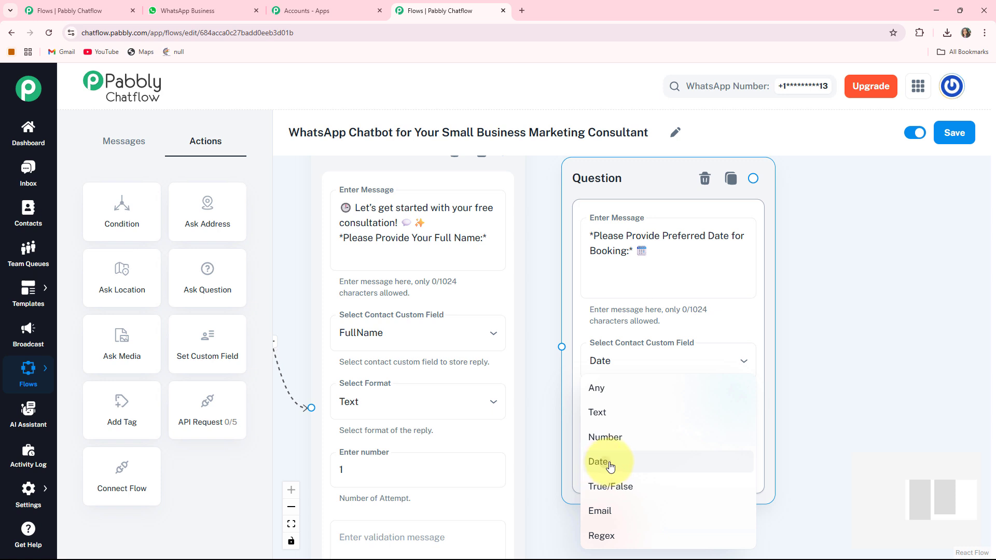
{"action": "left_click", "coordinate": [610, 466]}
{"action": "scroll", "coordinate": [582, 367], "scroll_direction": "down", "scroll_amount": 3}
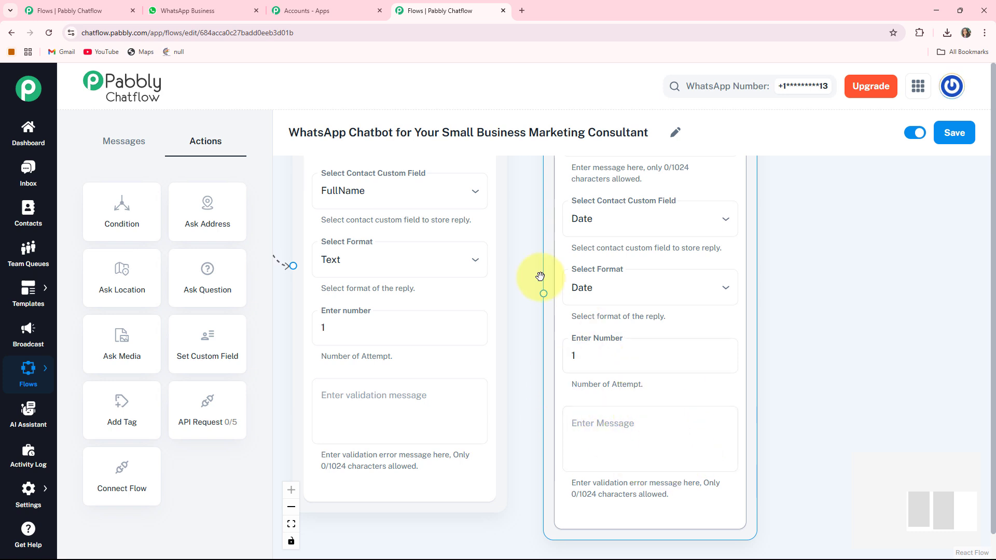
{"action": "scroll", "coordinate": [509, 270], "scroll_direction": "up", "scroll_amount": 5}
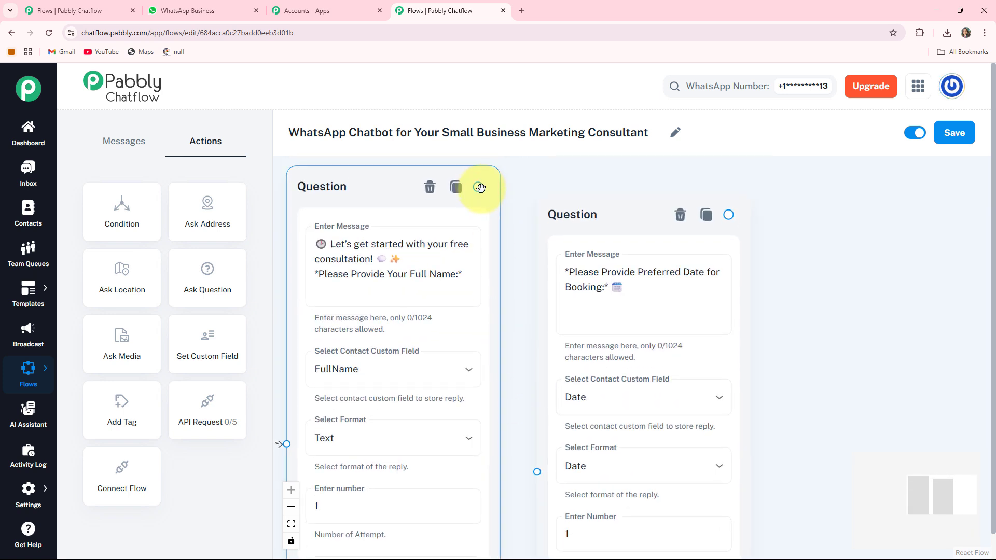
{"action": "left_click_drag", "start_coordinate": [497, 451], "coordinate": [518, 470]}
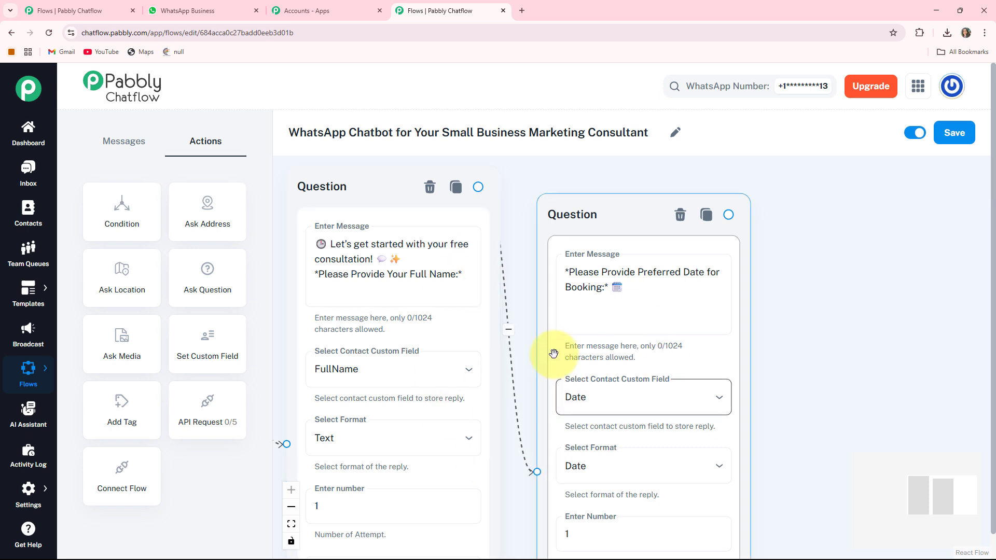
{"action": "left_click_drag", "start_coordinate": [731, 340], "coordinate": [513, 294]}
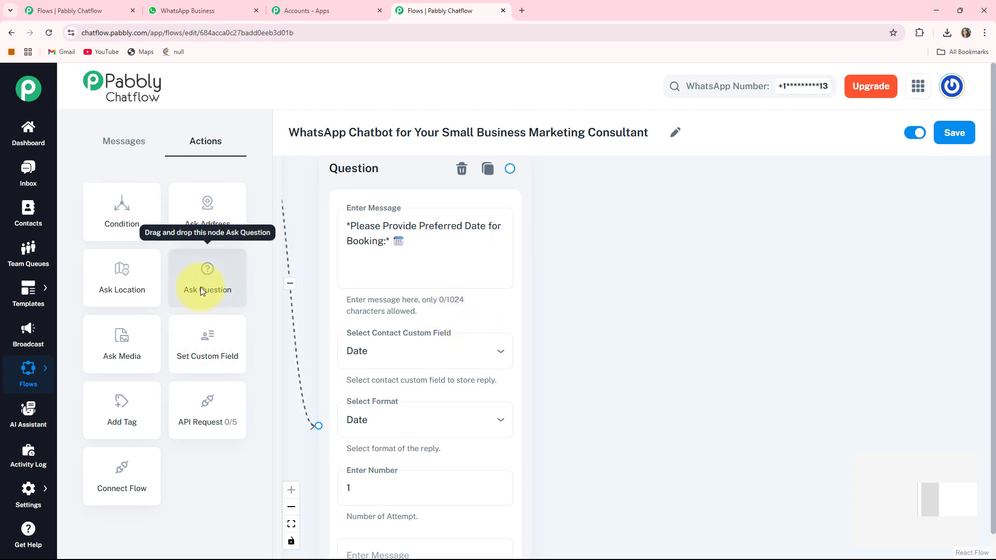
- Add an Ask Question node with the prompt asking for the preferred booking time
{"action": "left_click_drag", "start_coordinate": [201, 291], "coordinate": [843, 232]}
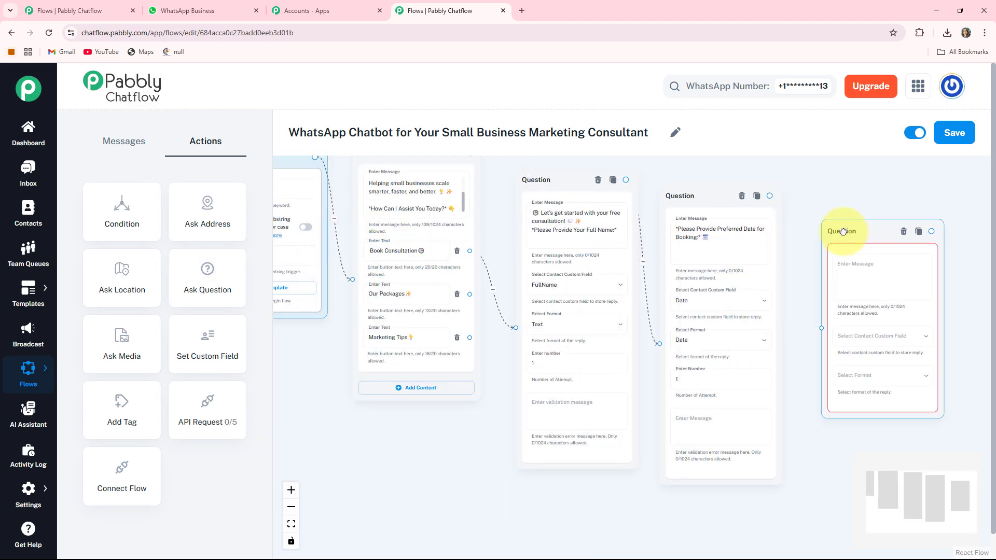
{"action": "scroll", "coordinate": [773, 298], "scroll_direction": "up", "scroll_amount": 5}
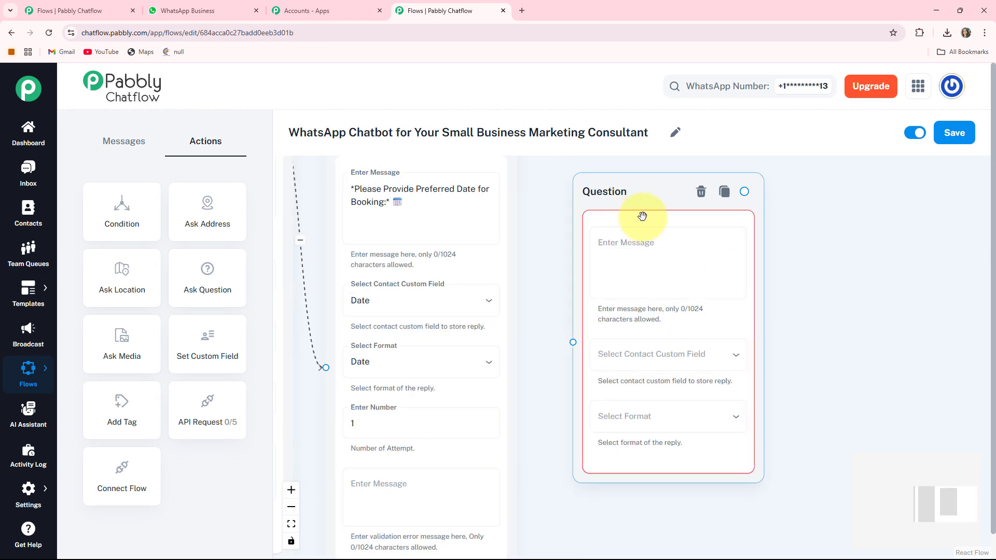
{"action": "mouse_move", "coordinate": [642, 216]}
{"action": "left_mouse_down"}
{"action": "mouse_move", "coordinate": [610, 203]}
{"action": "mouse_move", "coordinate": [629, 217]}
{"action": "left_mouse_up"}
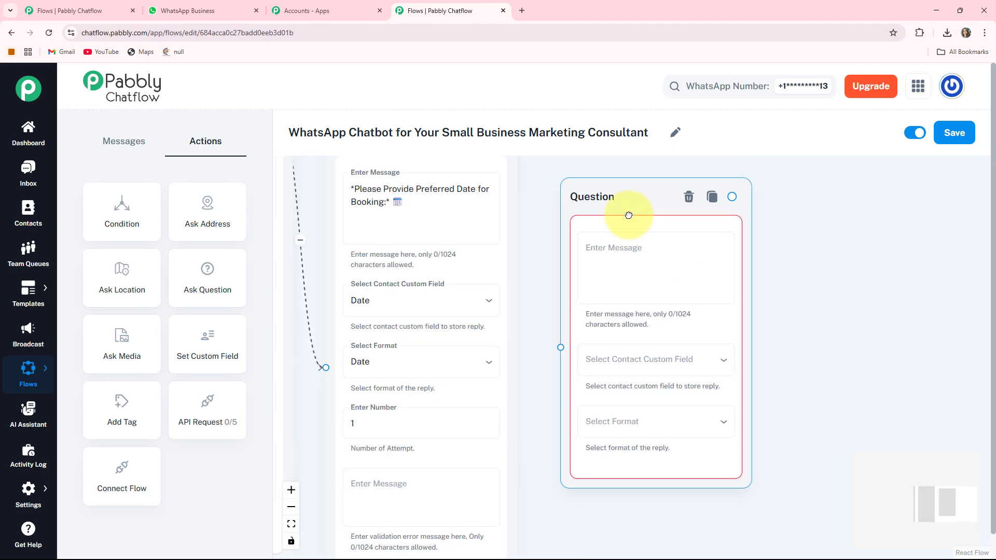
{"action": "left_click", "coordinate": [680, 263]}
{"action": "type", "text": "*Please Provide Preferred Time for Booking:* 🕒"}
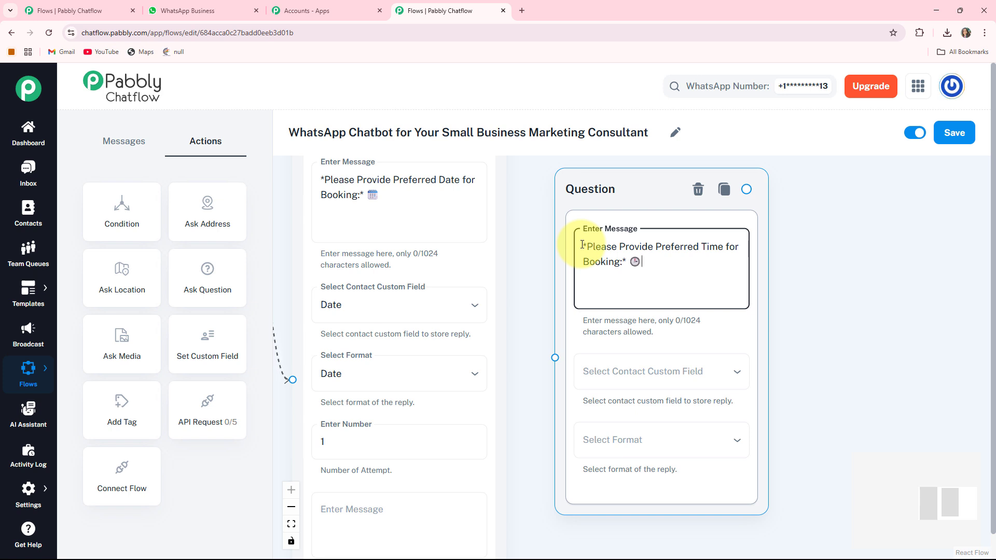
- Save its reply to the Time custom field with the Any format
{"action": "left_click_drag", "start_coordinate": [738, 380], "coordinate": [653, 298]}
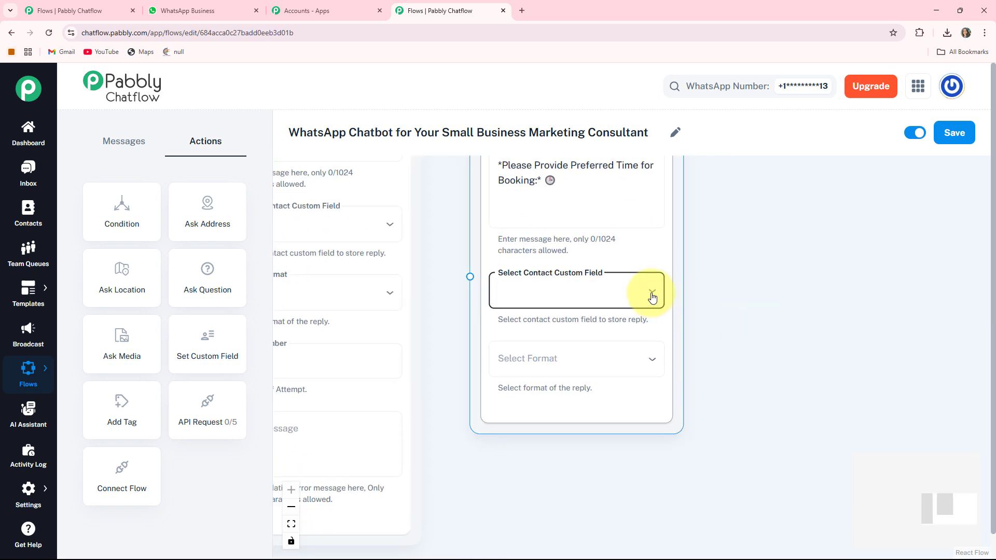
{"action": "left_click", "coordinate": [653, 295]}
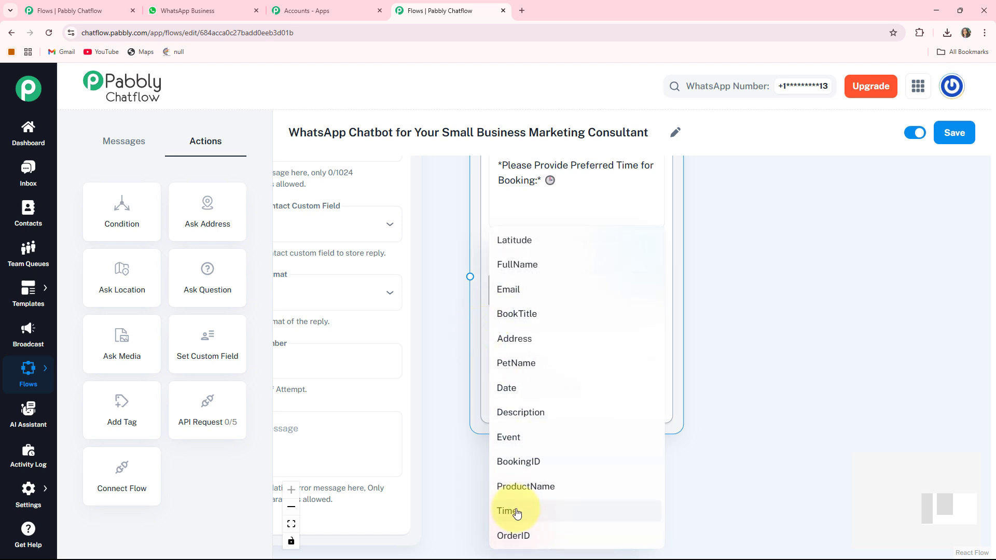
{"action": "left_click", "coordinate": [517, 512]}
{"action": "left_click", "coordinate": [592, 363]}
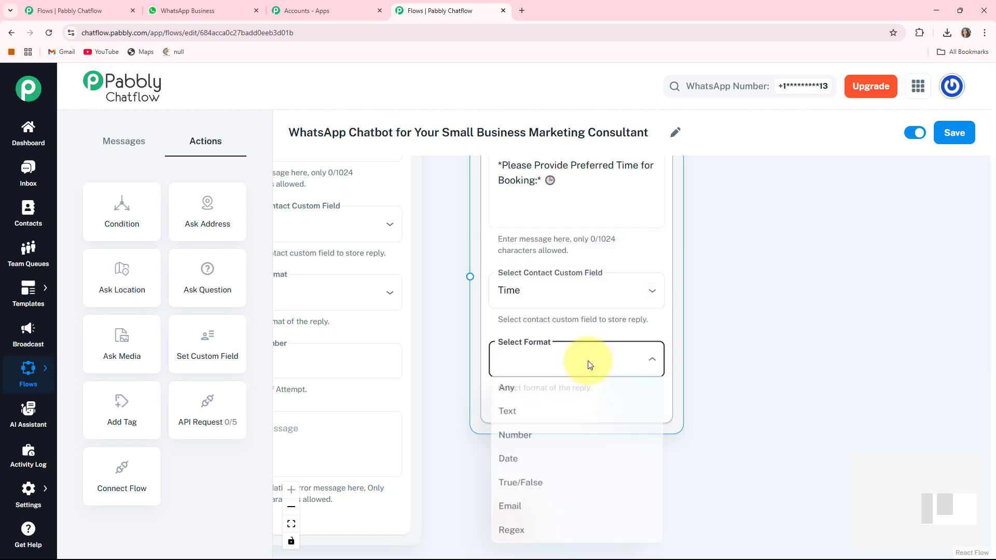
{"action": "left_click", "coordinate": [506, 400]}
{"action": "scroll", "coordinate": [562, 213], "scroll_direction": "down", "scroll_amount": 3}
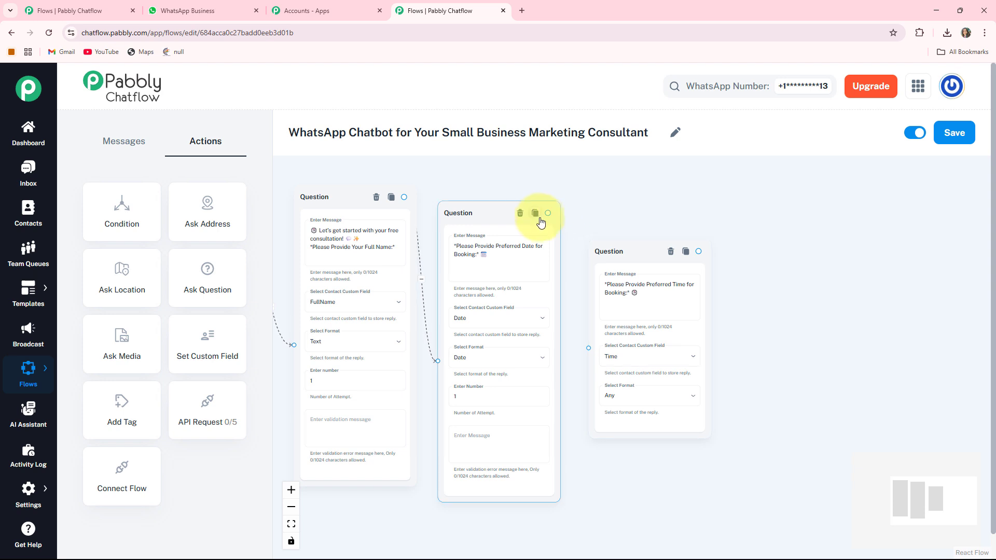
- Connect the date question's output to the time question
{"action": "left_click_drag", "start_coordinate": [565, 255], "coordinate": [587, 348]}
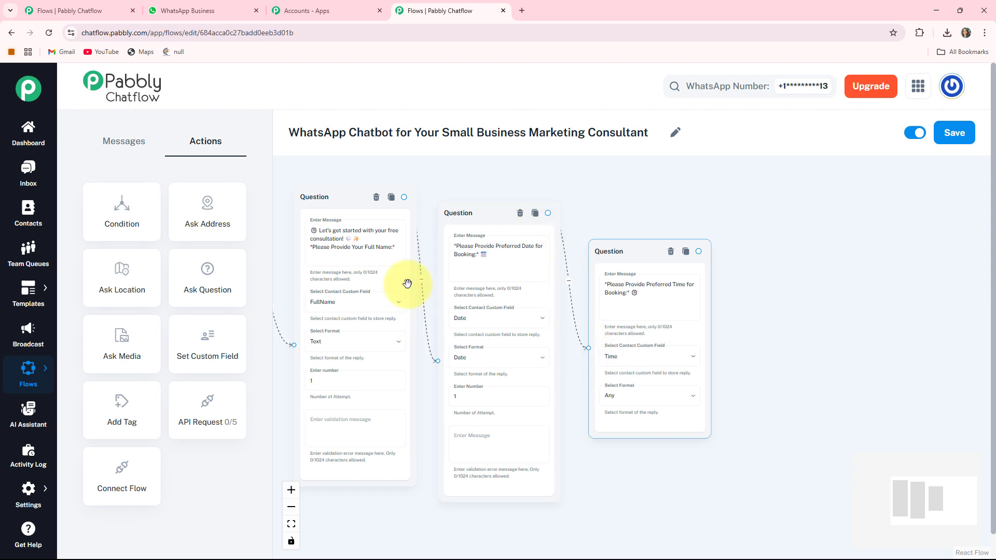
{"action": "left_click", "coordinate": [645, 256]}
{"action": "left_click_drag", "start_coordinate": [610, 242], "coordinate": [636, 238]}
{"action": "scroll", "coordinate": [809, 274], "scroll_direction": "down", "scroll_amount": 3}
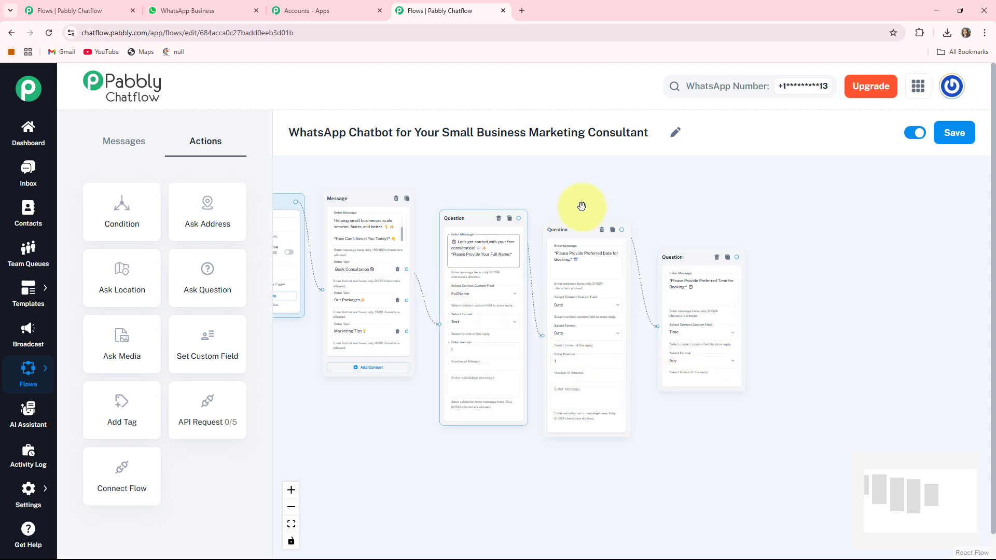
{"action": "left_click", "coordinate": [575, 386]}
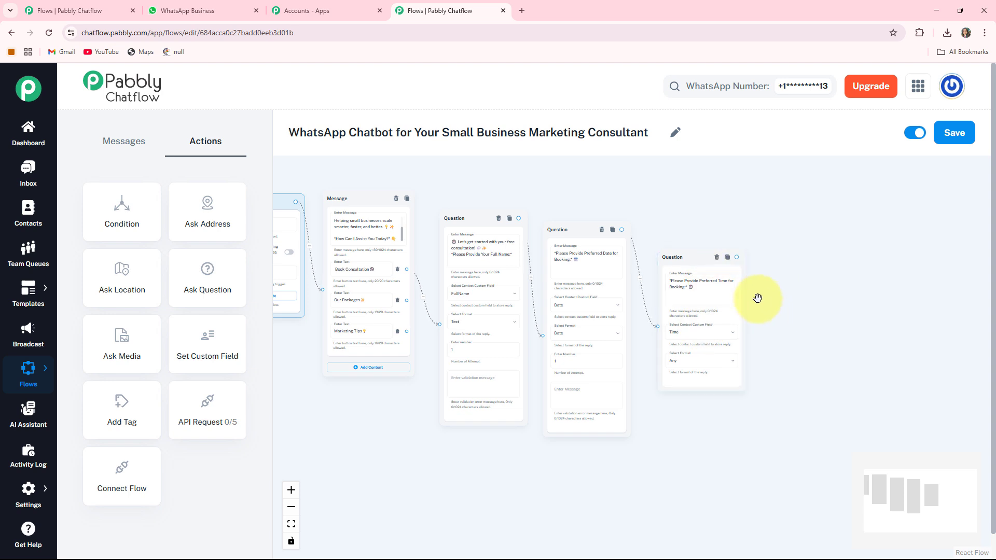
- Add a text-and-button Message node after the time question
{"action": "left_click_drag", "start_coordinate": [814, 351], "coordinate": [667, 329]}
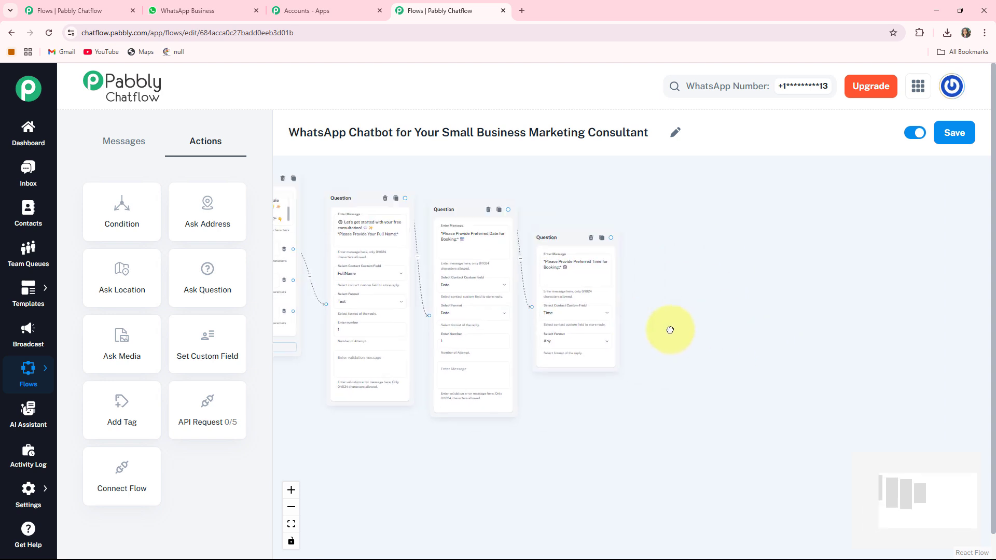
{"action": "scroll", "coordinate": [690, 332], "scroll_direction": "up", "scroll_amount": 2}
{"action": "left_click", "coordinate": [538, 197]}
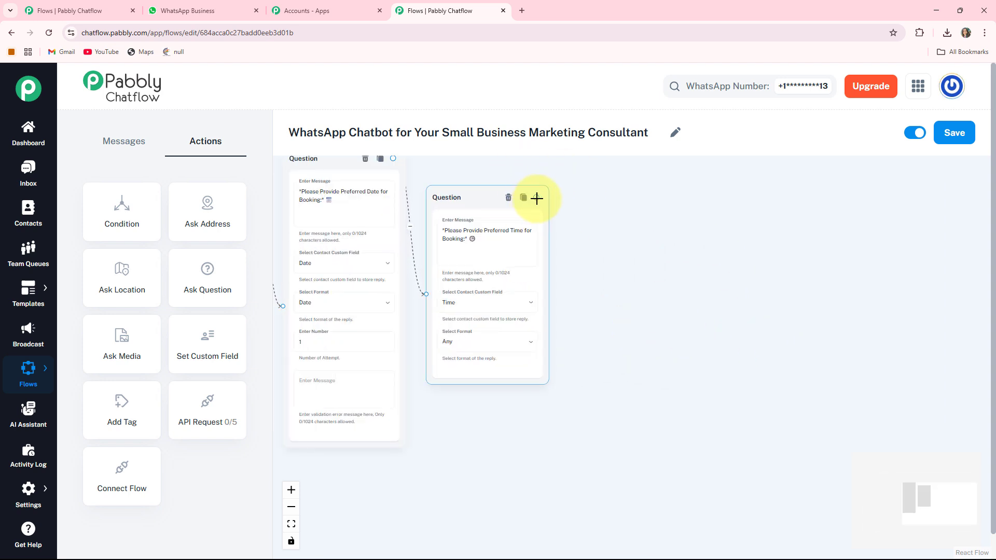
{"action": "left_click_drag", "start_coordinate": [637, 276], "coordinate": [596, 283]}
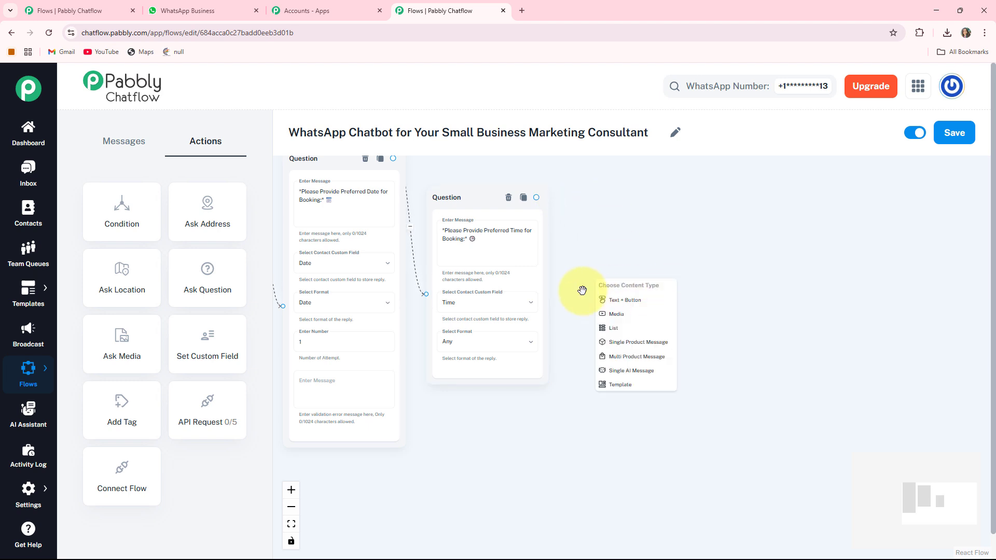
{"action": "left_click", "coordinate": [625, 301]}
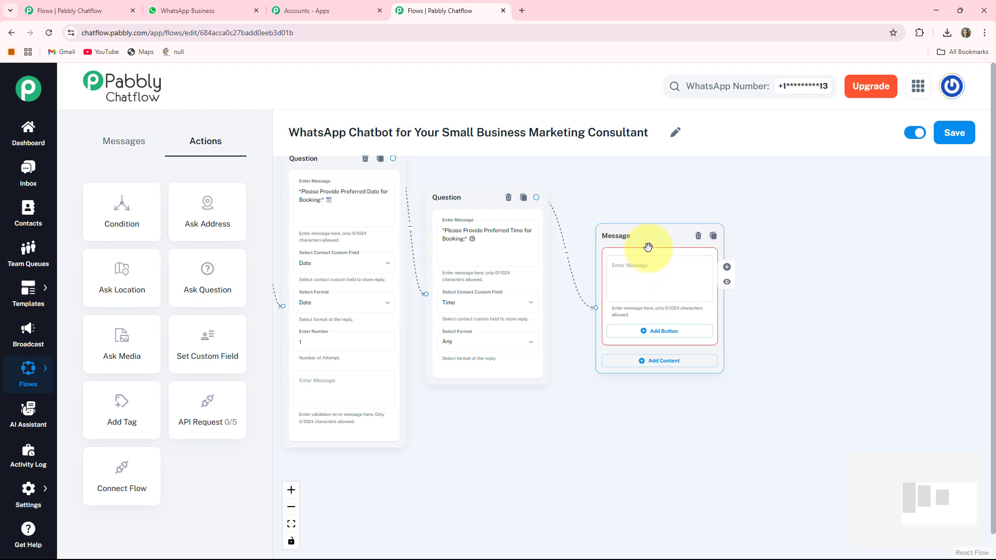
{"action": "left_click_drag", "start_coordinate": [647, 249], "coordinate": [633, 249]}
{"action": "left_click_drag", "start_coordinate": [697, 298], "coordinate": [623, 296]}
{"action": "left_click", "coordinate": [549, 250]}
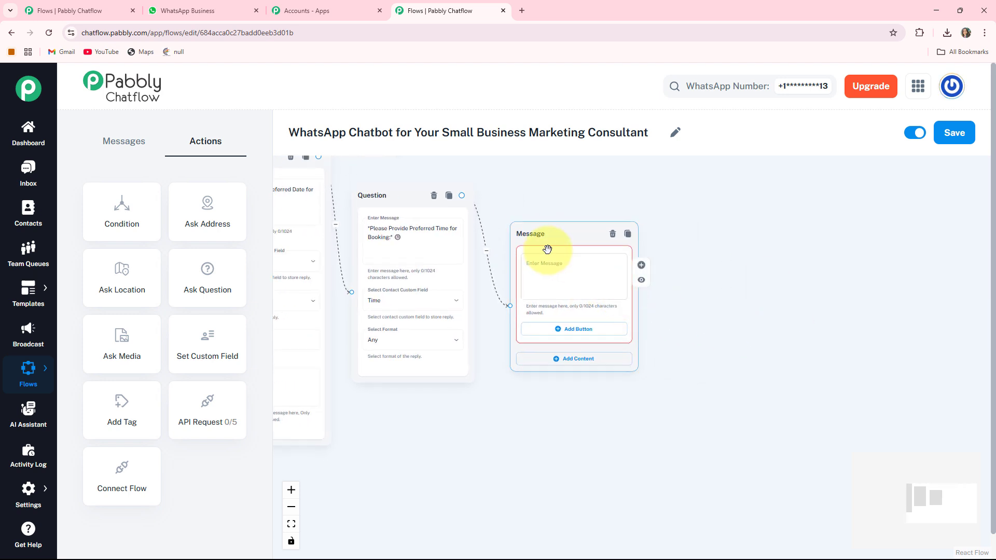
{"action": "scroll", "coordinate": [548, 250], "scroll_direction": "up", "scroll_amount": 3}
- Enter the booking confirmation text echoing Name: *$FullName*, Date: *$Date* and Time: *$Time*
{"action": "left_click", "coordinate": [550, 260]}
{"action": "key", "text": "ctrl+v"}
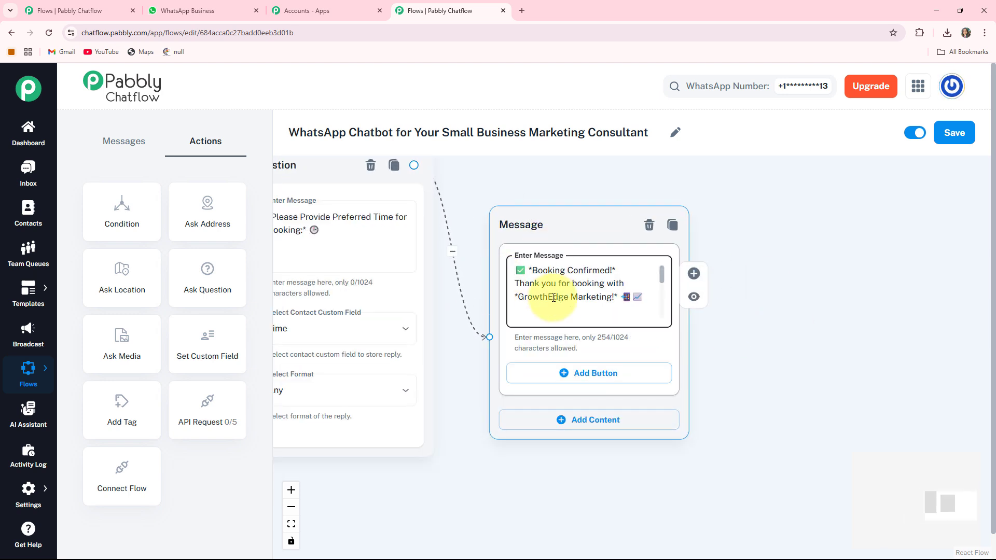
{"action": "scroll", "coordinate": [563, 313], "scroll_direction": "down", "scroll_amount": 1}
{"action": "scroll", "coordinate": [563, 313], "scroll_direction": "down", "scroll_amount": 1}
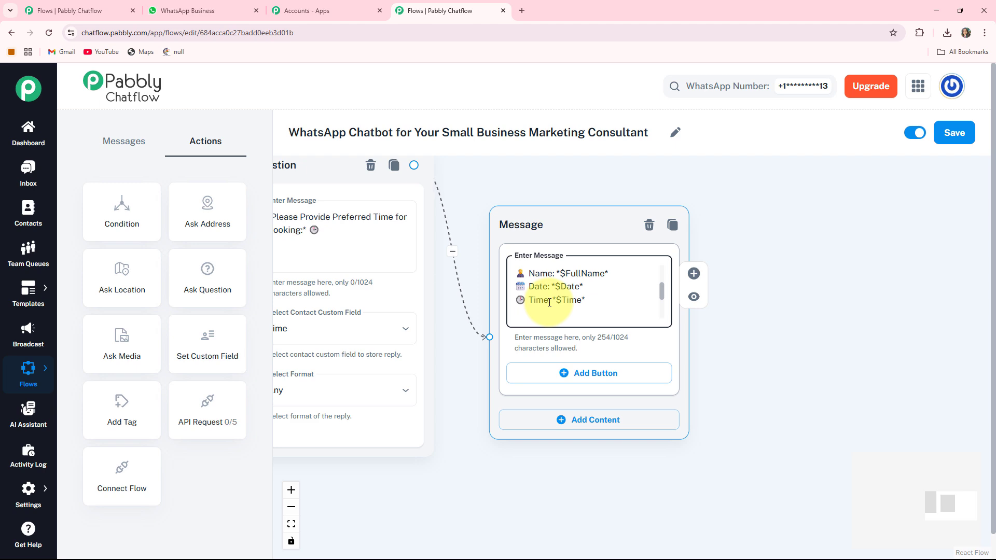
{"action": "left_click_drag", "start_coordinate": [437, 461], "coordinate": [895, 444]}
{"action": "left_click_drag", "start_coordinate": [700, 480], "coordinate": [965, 435]}
{"action": "left_click_drag", "start_coordinate": [400, 398], "coordinate": [460, 484]}
{"action": "left_click_drag", "start_coordinate": [325, 307], "coordinate": [325, 344]}
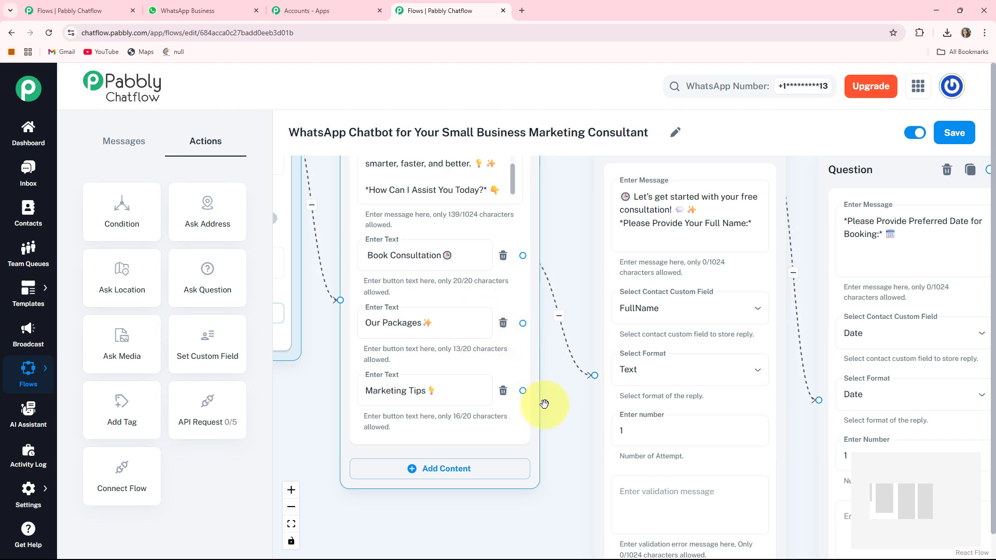
- Add a new Text + Button message node connected to the Our Packages option
{"action": "scroll", "coordinate": [562, 363], "scroll_direction": "down", "scroll_amount": 2}
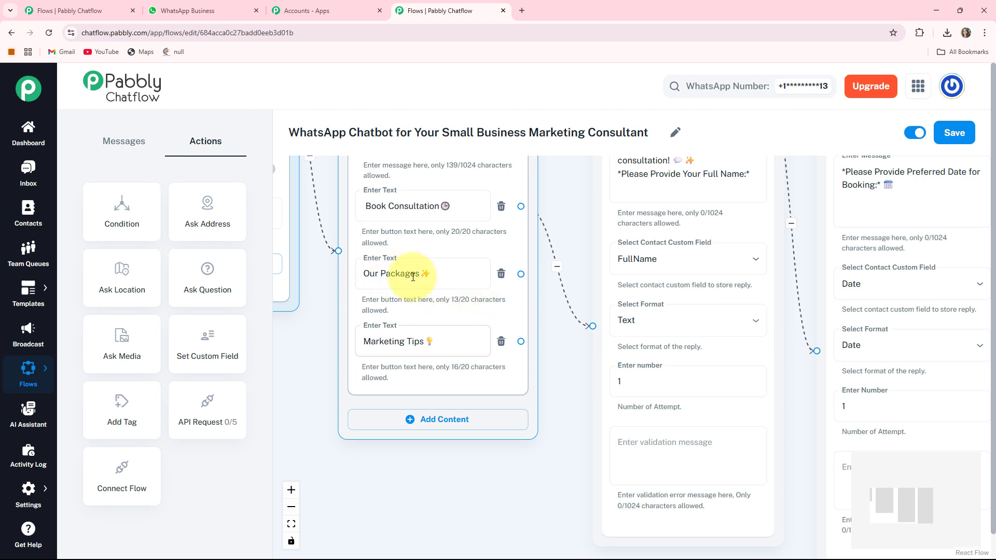
{"action": "left_click_drag", "start_coordinate": [565, 384], "coordinate": [570, 340]}
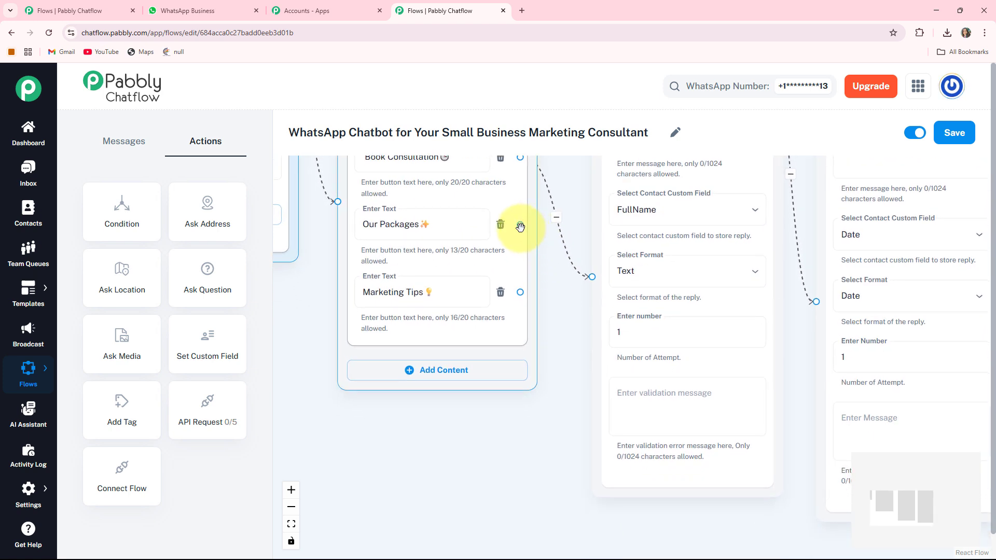
{"action": "left_click_drag", "start_coordinate": [520, 224], "coordinate": [356, 460]}
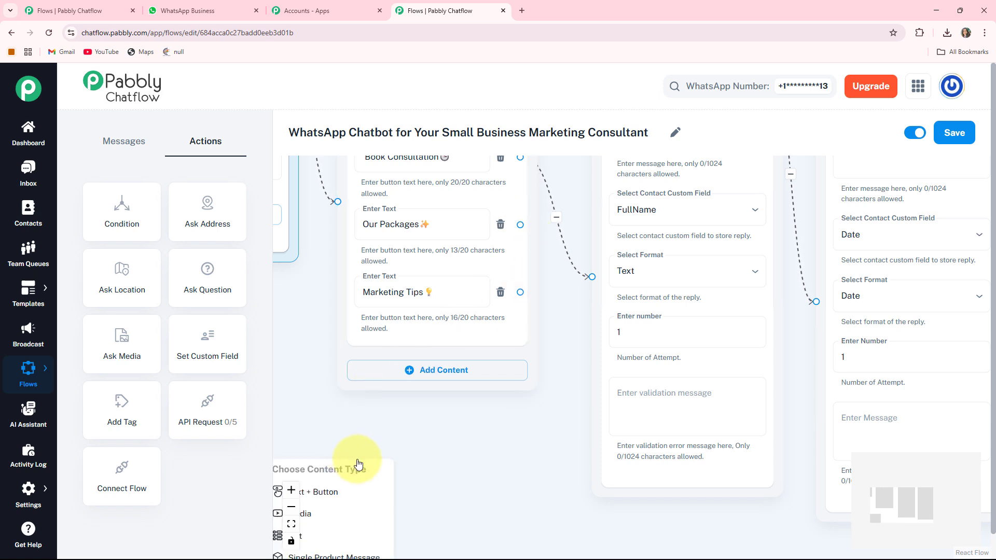
{"action": "left_click", "coordinate": [342, 491]}
{"action": "left_click_drag", "start_coordinate": [509, 494], "coordinate": [534, 357]}
{"action": "left_click_drag", "start_coordinate": [349, 347], "coordinate": [417, 298]}
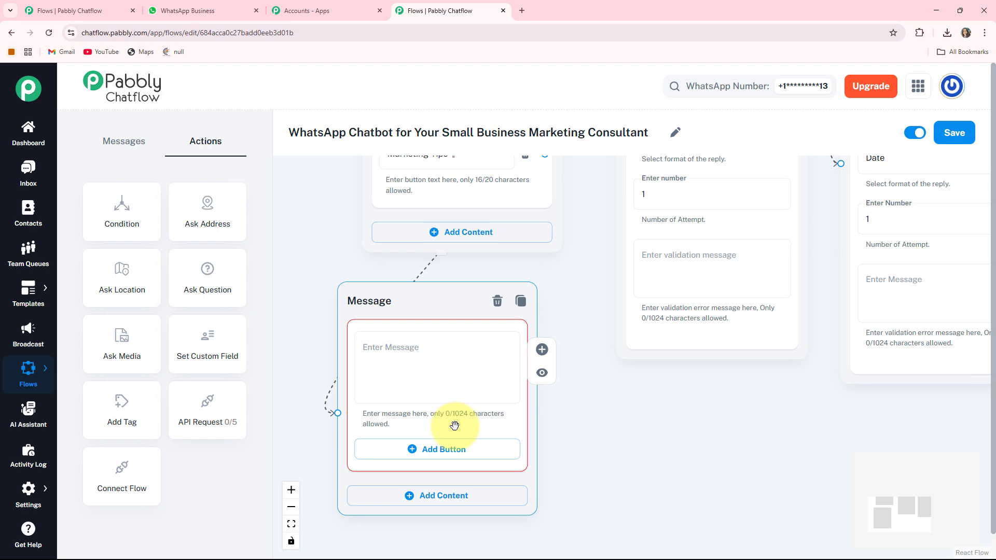
- Paste the packages list into the message, including Pro Scale ₹14,999/month, and add a Book Consultation button linked to the full-name question
{"action": "left_click", "coordinate": [441, 363]}
{"action": "key", "text": "ctrl+v"}
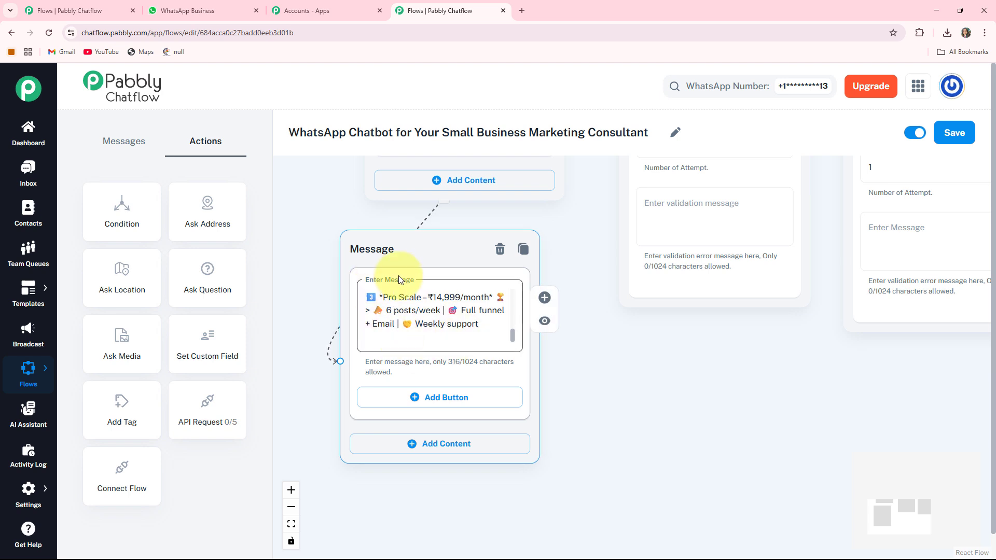
{"action": "left_click", "coordinate": [455, 402]}
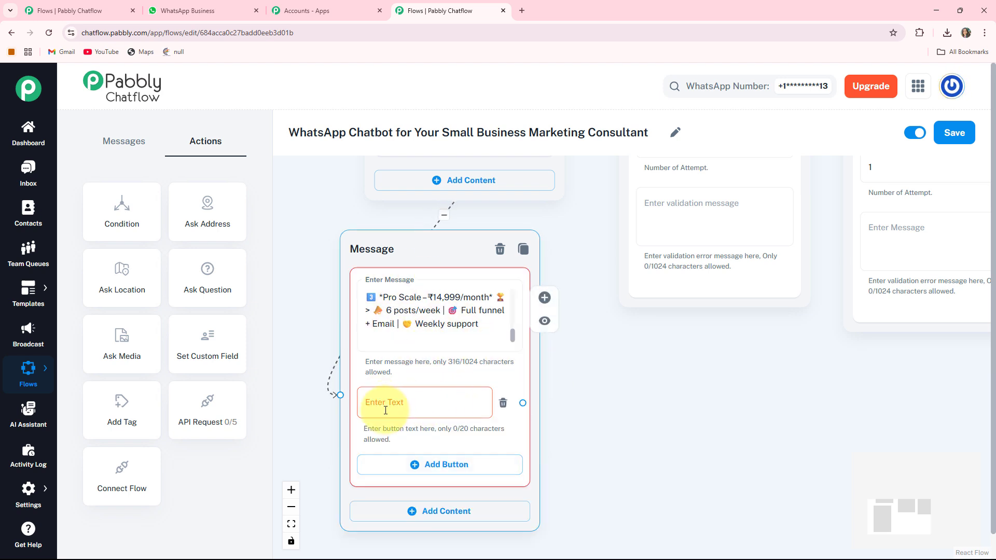
{"action": "type", "text": "Book Consultation 🕒"}
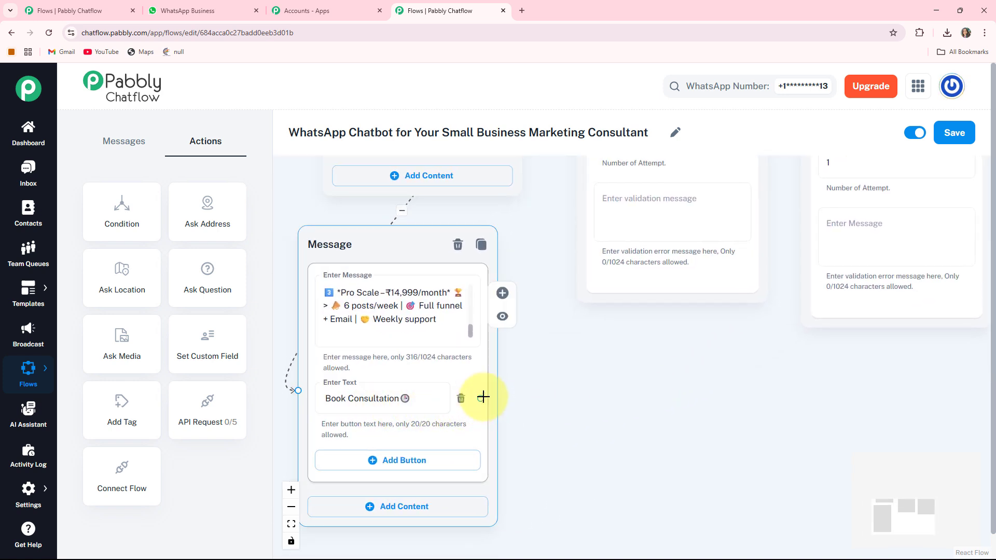
{"action": "left_click_drag", "start_coordinate": [483, 398], "coordinate": [504, 396]}
{"action": "left_click_drag", "start_coordinate": [544, 242], "coordinate": [572, 337]}
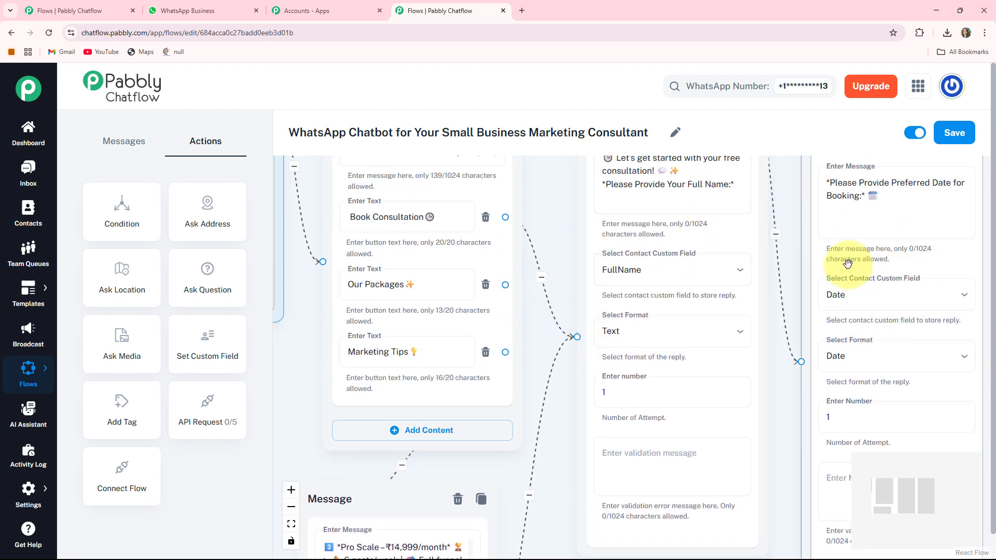
{"action": "scroll", "coordinate": [847, 263], "scroll_direction": "down", "scroll_amount": 3}
{"action": "left_click_drag", "start_coordinate": [456, 391], "coordinate": [347, 291]}
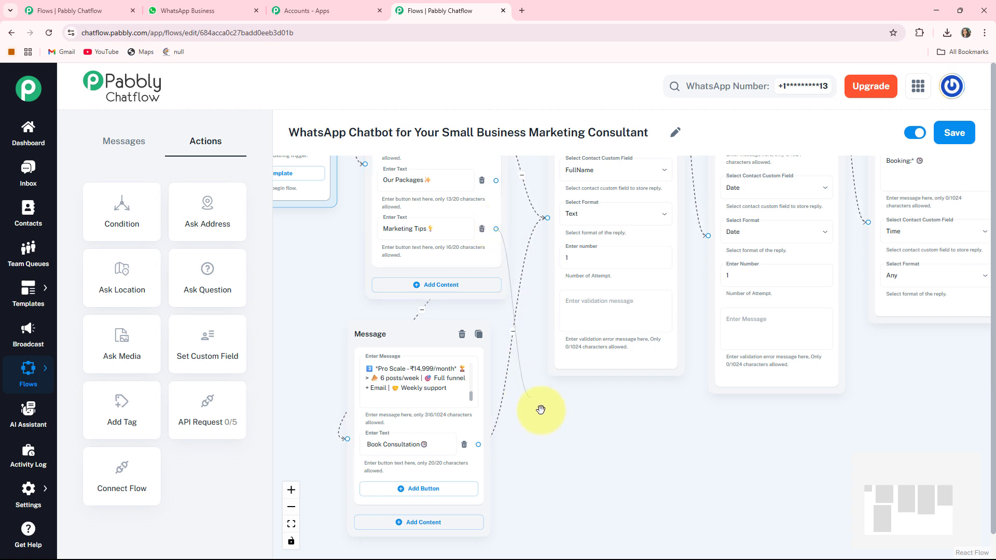
- Add a new Text + Button message node connected to the Marketing Tips option
{"action": "left_click_drag", "start_coordinate": [571, 419], "coordinate": [572, 420]}
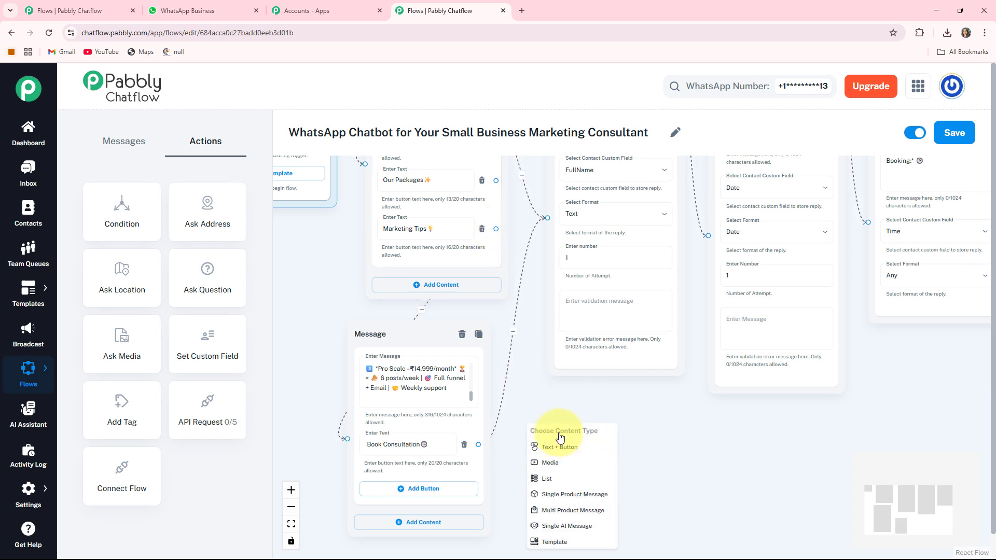
{"action": "left_click", "coordinate": [565, 448]}
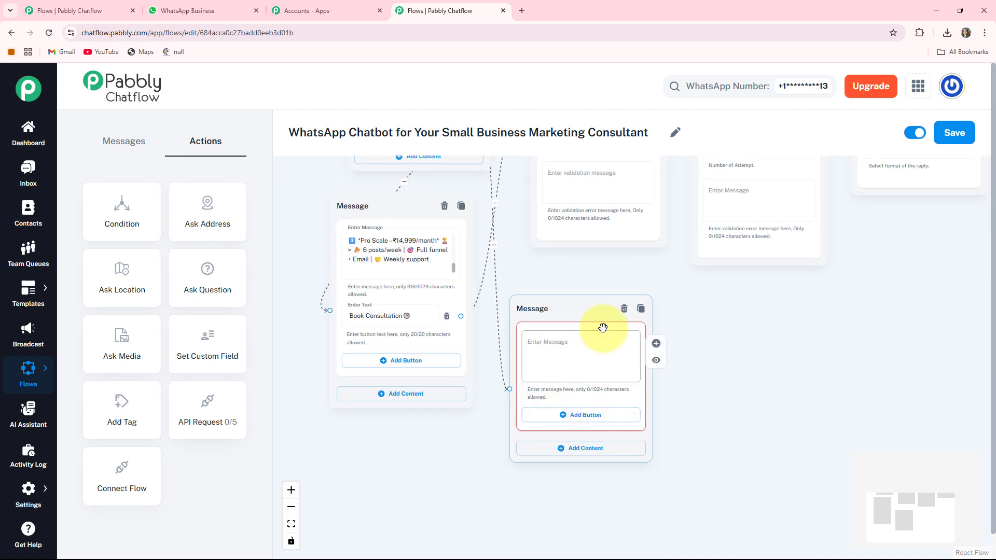
{"action": "left_click_drag", "start_coordinate": [558, 307], "coordinate": [574, 270]}
{"action": "left_click_drag", "start_coordinate": [732, 311], "coordinate": [747, 374]}
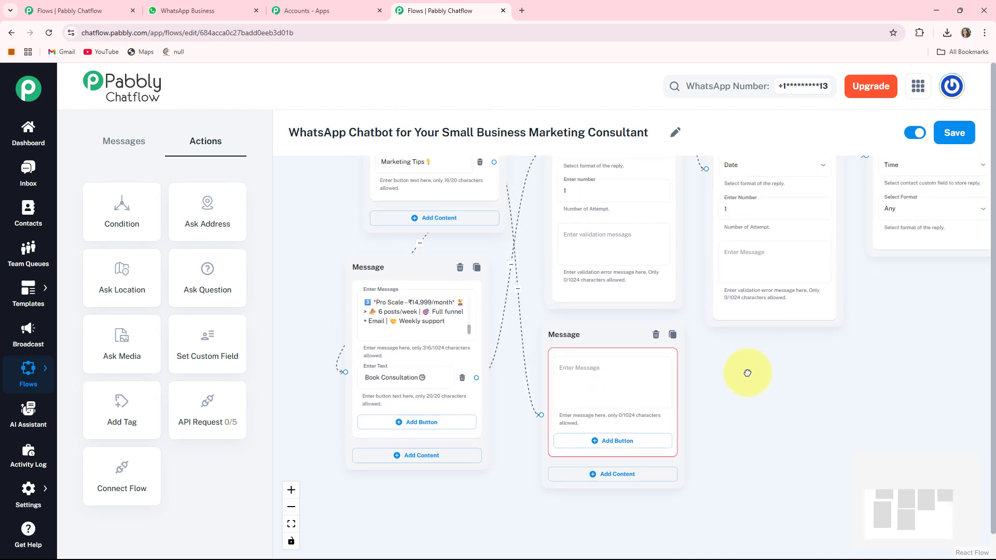
{"action": "left_click_drag", "start_coordinate": [610, 347], "coordinate": [594, 346]}
- Fill in the tips text starting with Collect Reviews & Testimonials, then save the flow
{"action": "left_click", "coordinate": [594, 367]}
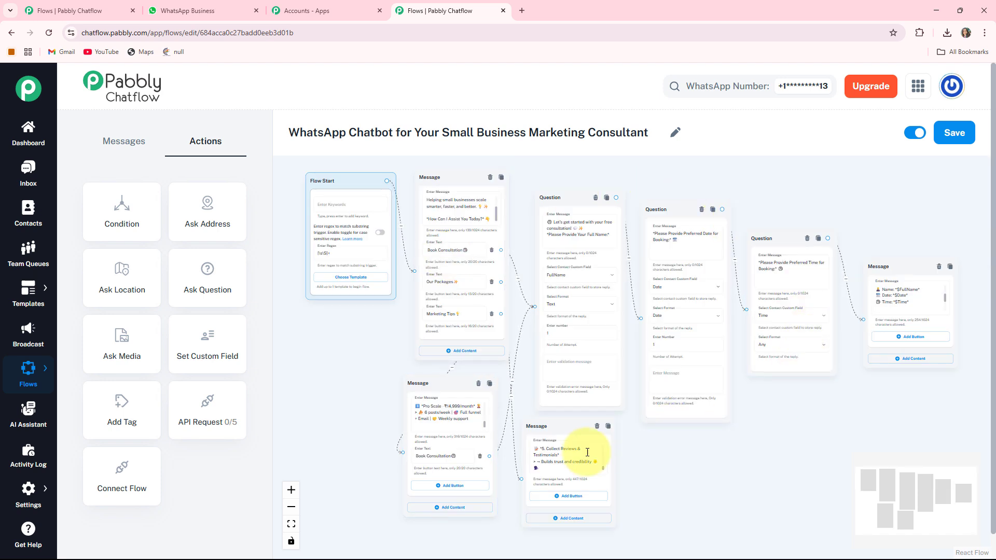
{"action": "left_click", "coordinate": [818, 282]}
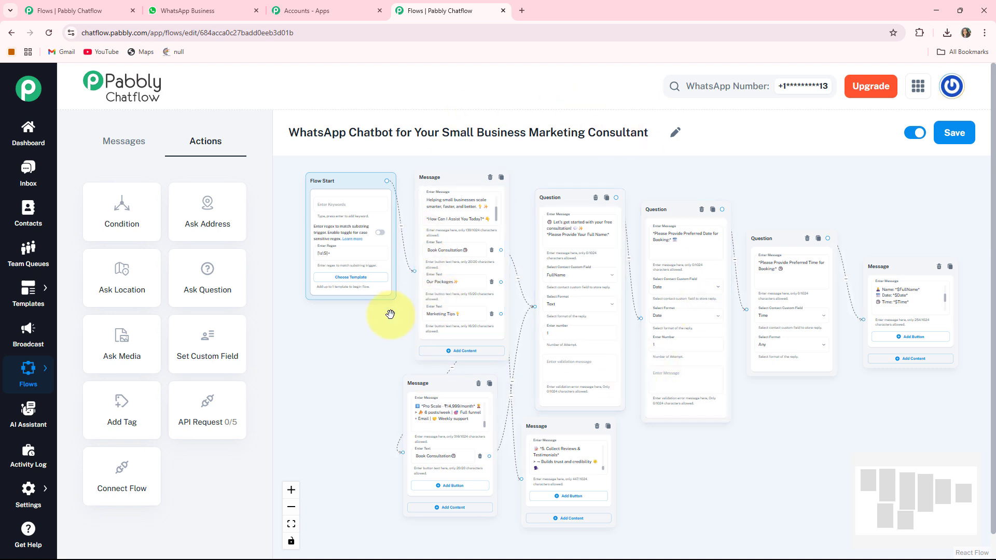
{"action": "left_click", "coordinate": [955, 138]}
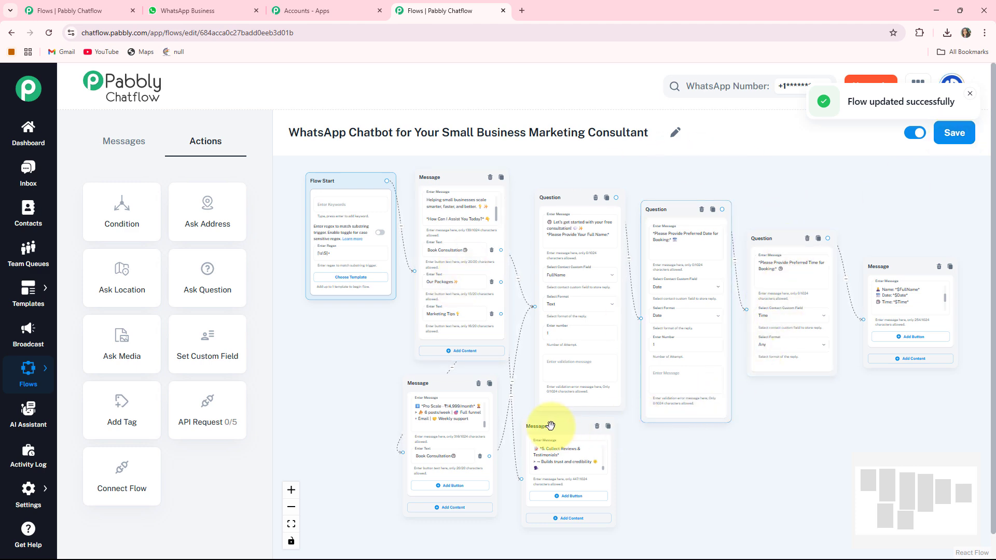
- Review the Small Business Market Consultant chat: packages, Booking Confirmed for 13/06/2025, and five Quick Marketing Tips
{"action": "left_click", "coordinate": [210, 10]}
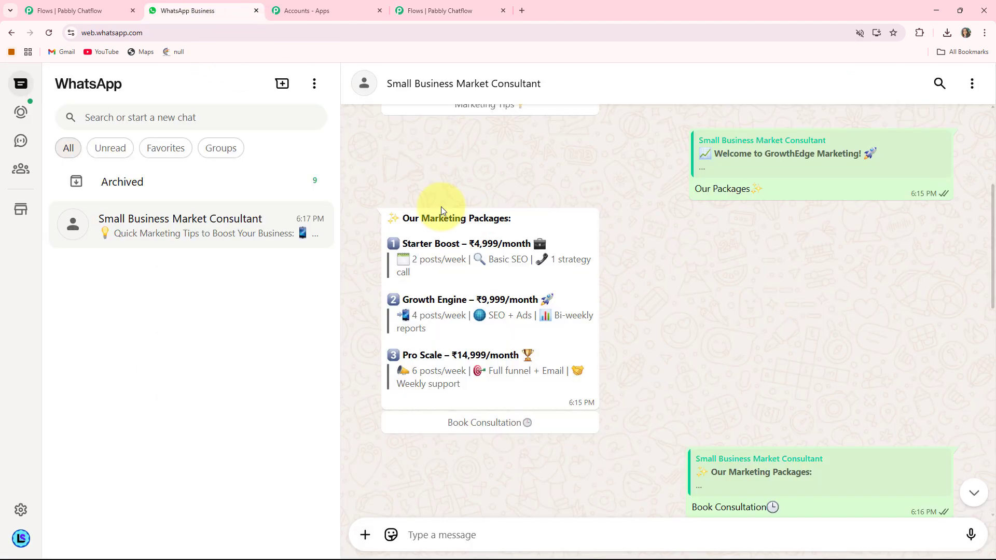
{"action": "scroll", "coordinate": [595, 339], "scroll_direction": "up", "scroll_amount": 5}
{"action": "scroll", "coordinate": [594, 339], "scroll_direction": "down", "scroll_amount": 10}
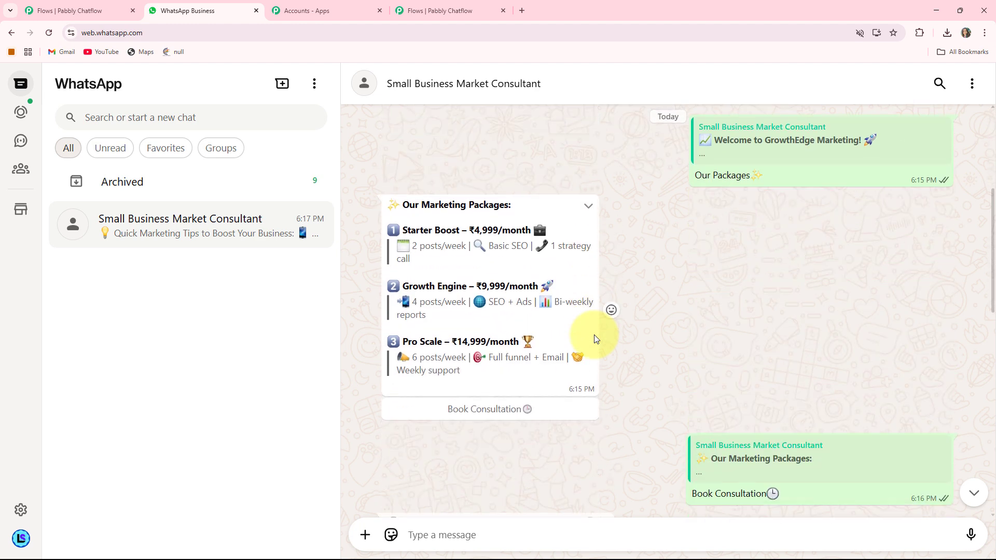
{"action": "scroll", "coordinate": [594, 337], "scroll_direction": "down", "scroll_amount": 5}
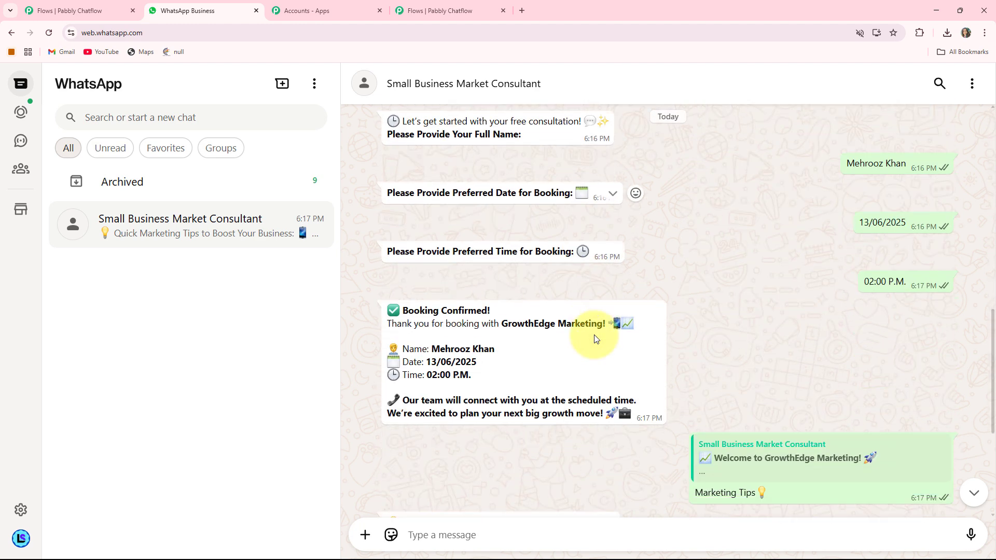
{"action": "scroll", "coordinate": [583, 349], "scroll_direction": "down", "scroll_amount": 3}
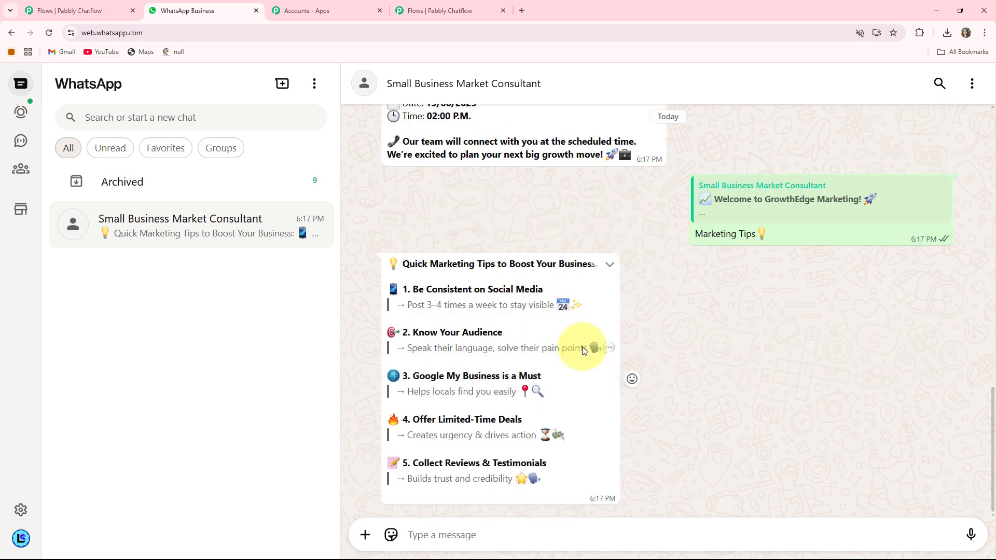
{"action": "scroll", "coordinate": [582, 346], "scroll_direction": "up", "scroll_amount": 2}
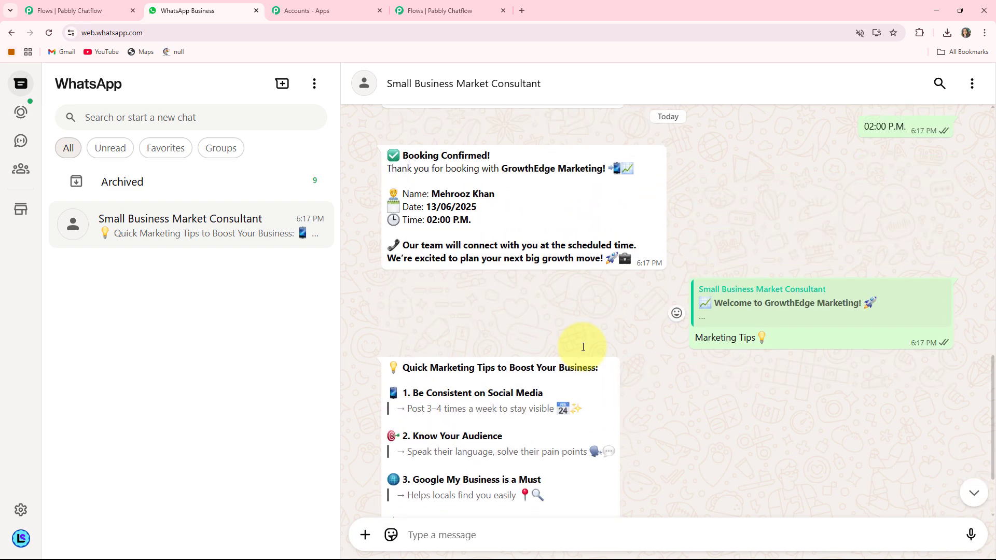
{"action": "scroll", "coordinate": [583, 346], "scroll_direction": "up", "scroll_amount": 4}
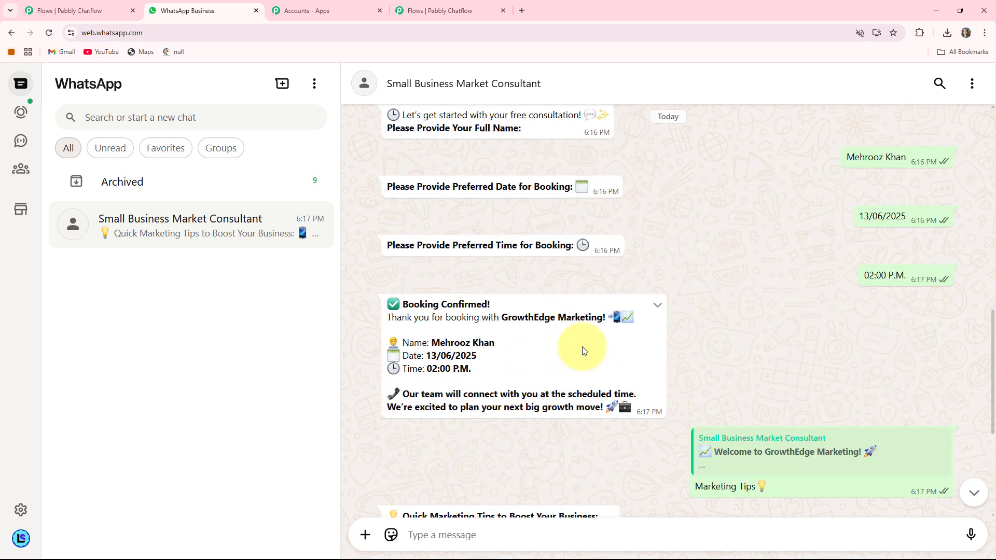
{"action": "scroll", "coordinate": [582, 350], "scroll_direction": "down", "scroll_amount": 3}
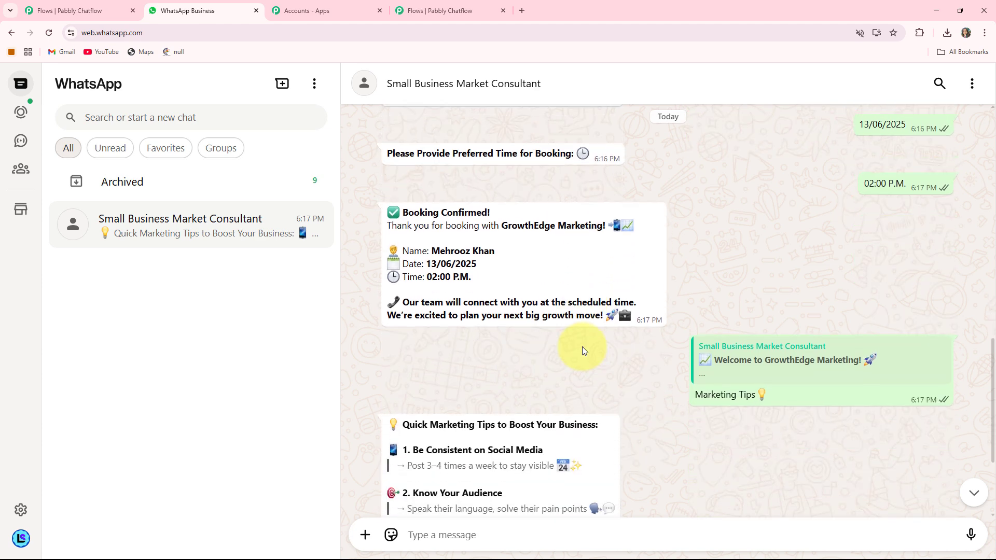
{"action": "scroll", "coordinate": [582, 346], "scroll_direction": "down", "scroll_amount": 3}
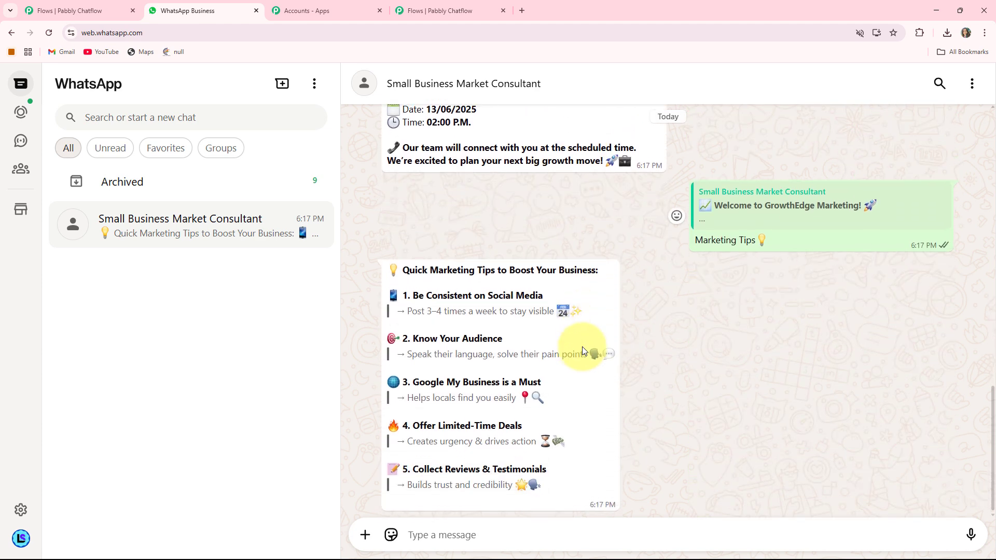
{"action": "scroll", "coordinate": [582, 346], "scroll_direction": "up", "scroll_amount": 2}
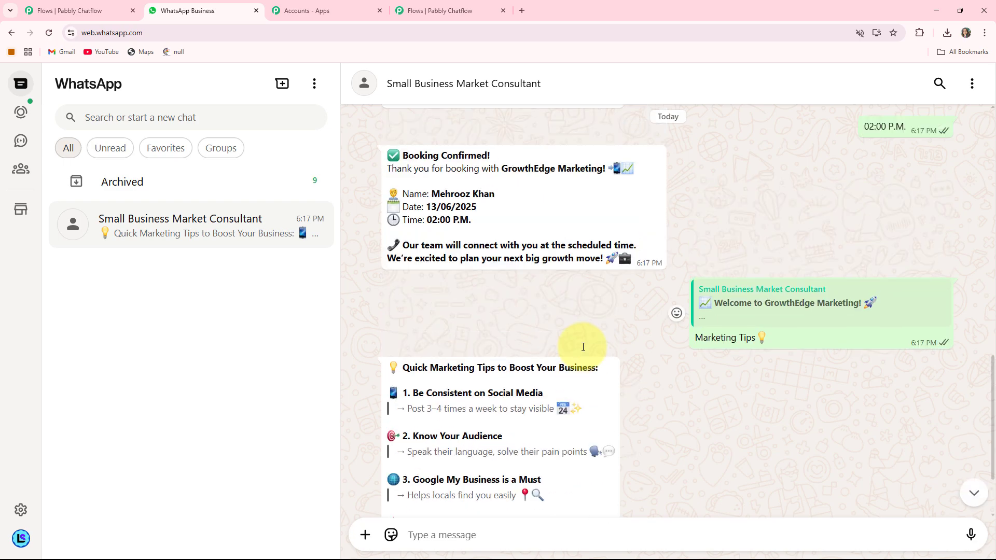